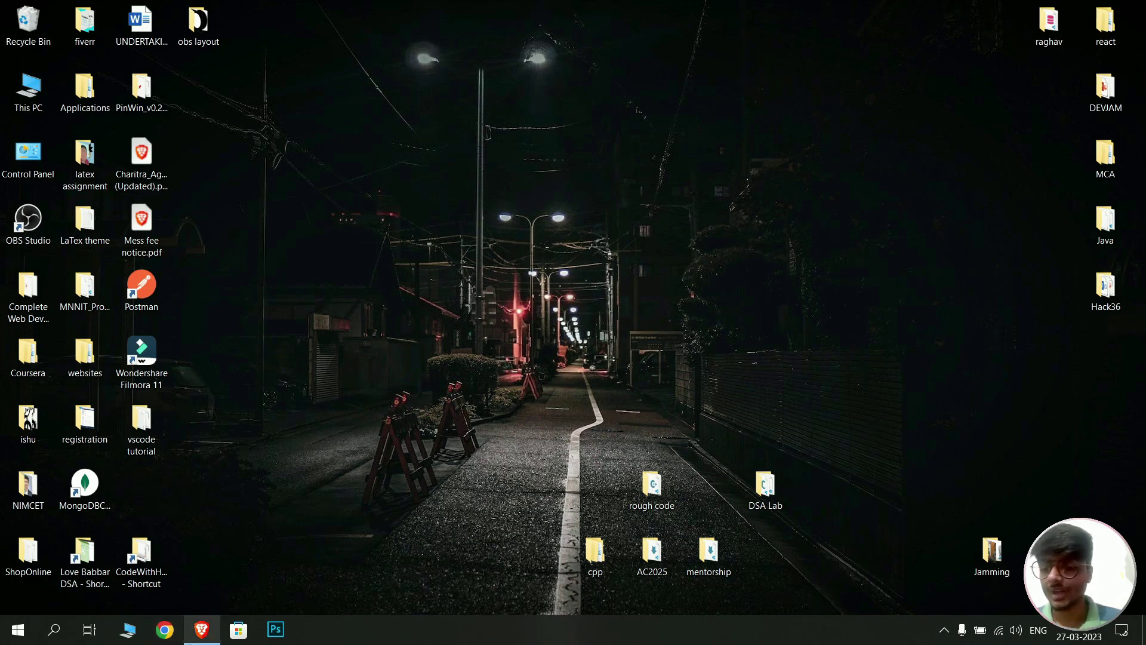
# Launch the Brave browser from the taskbar to a new tab page.
pyautogui.click(201, 629)
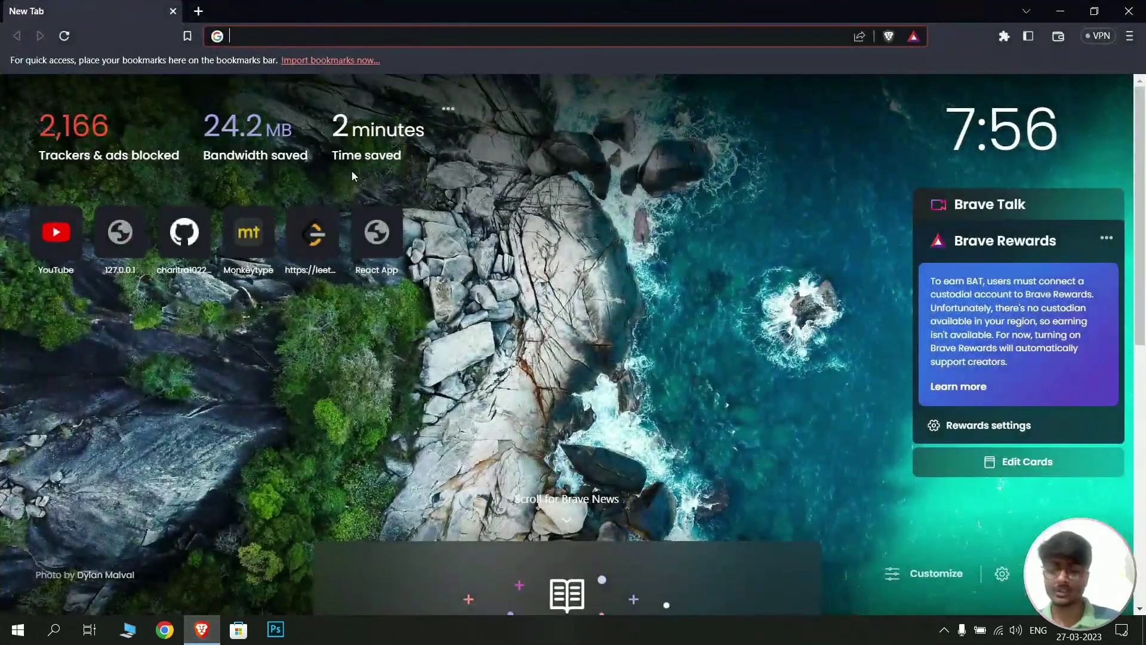
# Search the web for 'proxifier' and open the official proxifier.com site.
pyautogui.write('proxi')
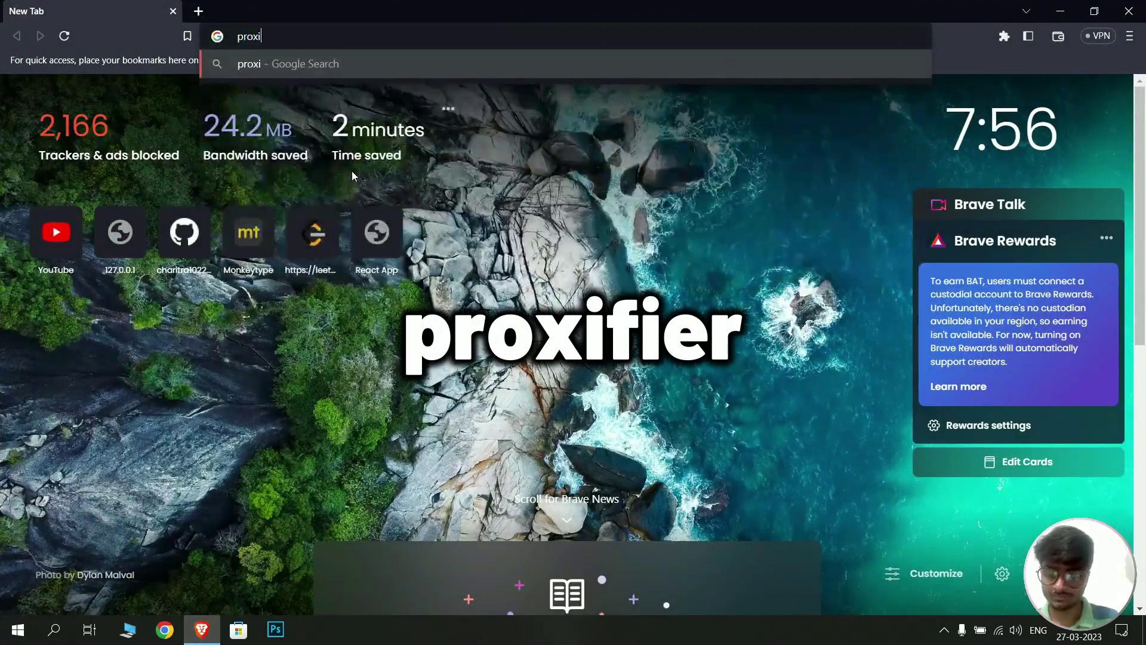
pyautogui.write('fier')
pyautogui.press('Return')
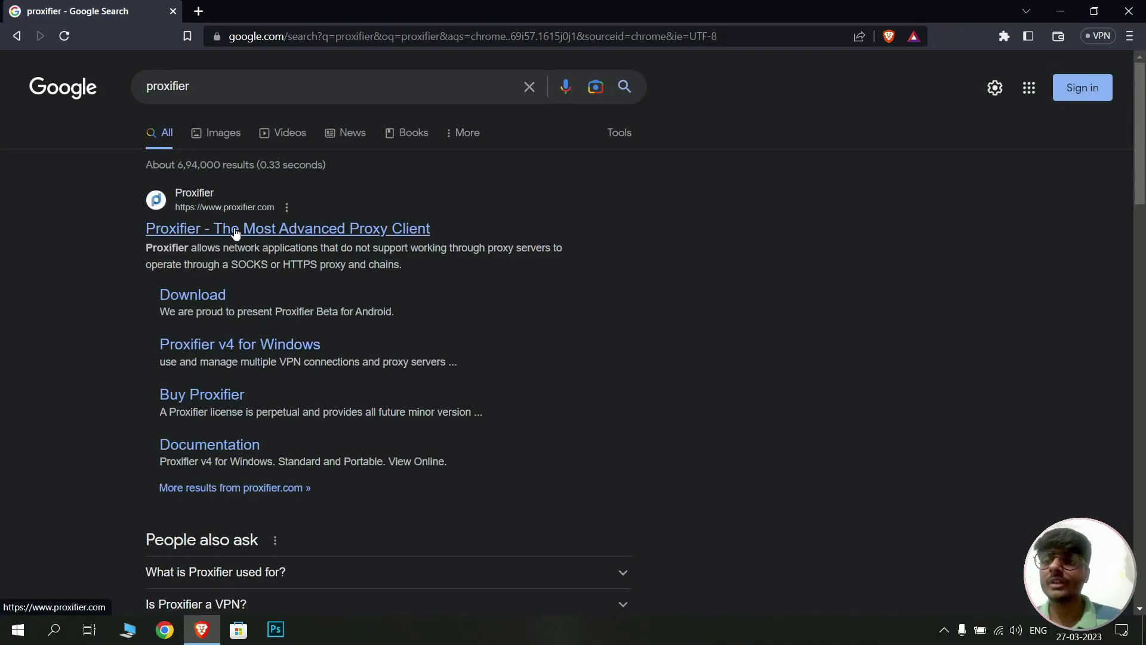
pyautogui.click(261, 232)
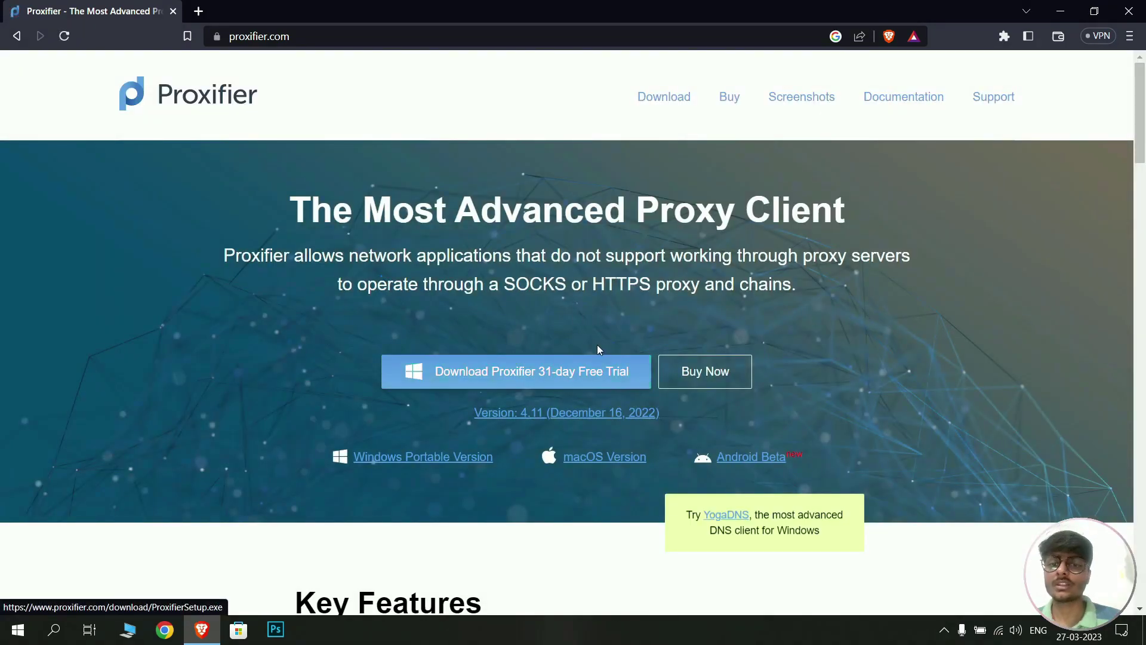
# Download the 31-day trial ProxifierSetup.exe to Downloads, replacing the old copy, and run it.
pyautogui.click(517, 371)
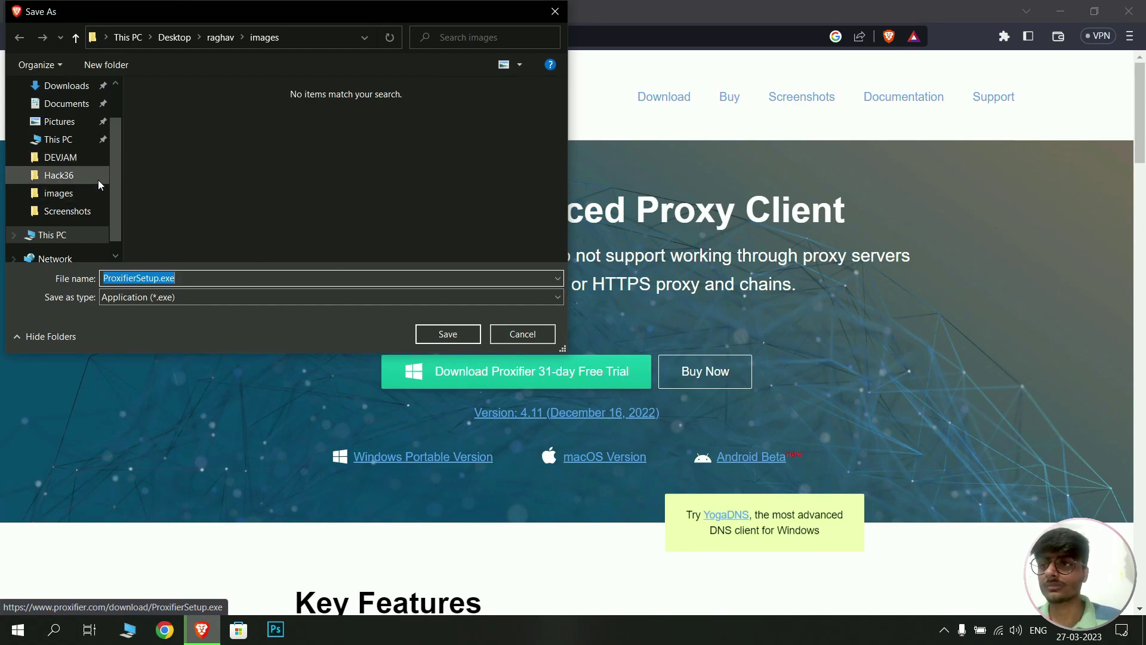
pyautogui.click(67, 87)
pyautogui.click(447, 335)
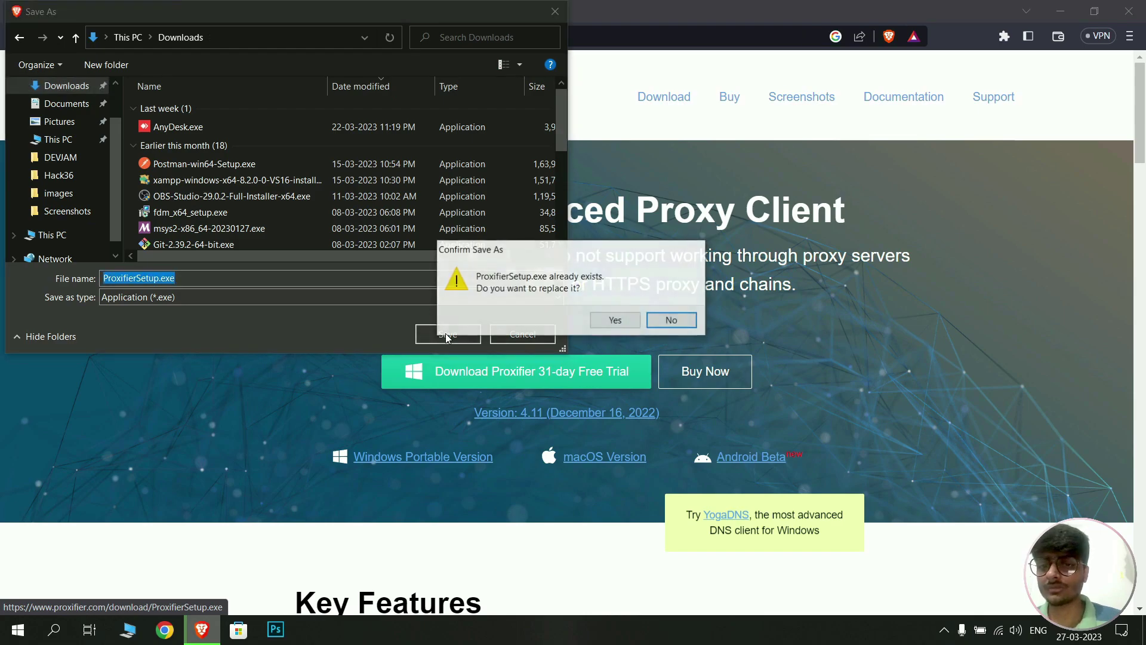
pyautogui.click(614, 320)
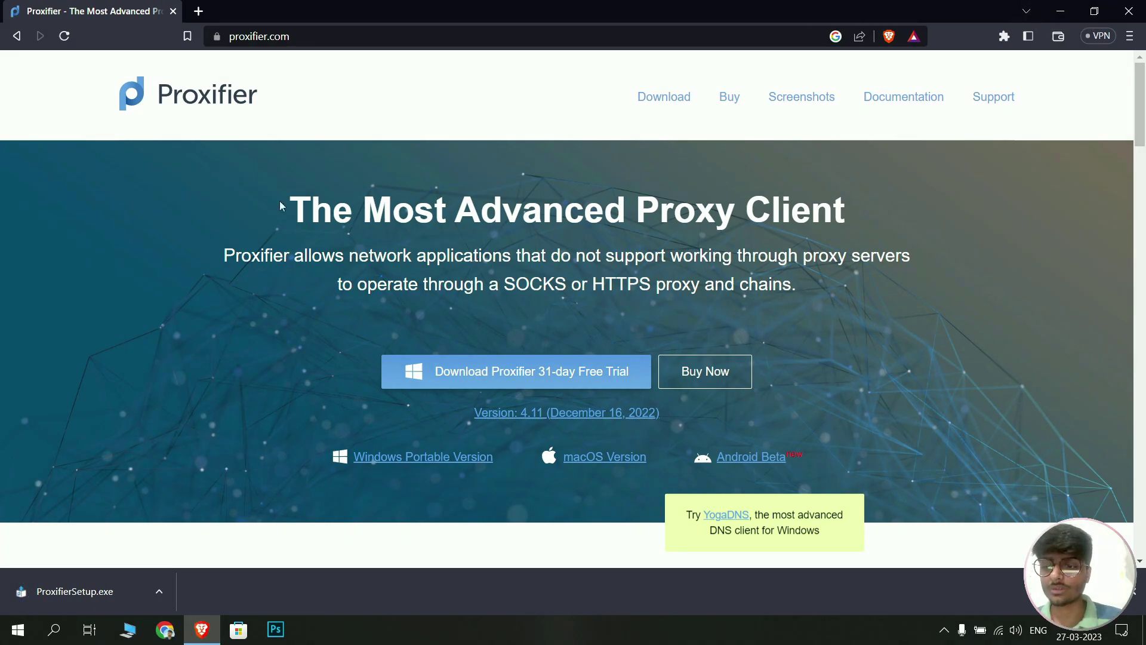
pyautogui.click(94, 597)
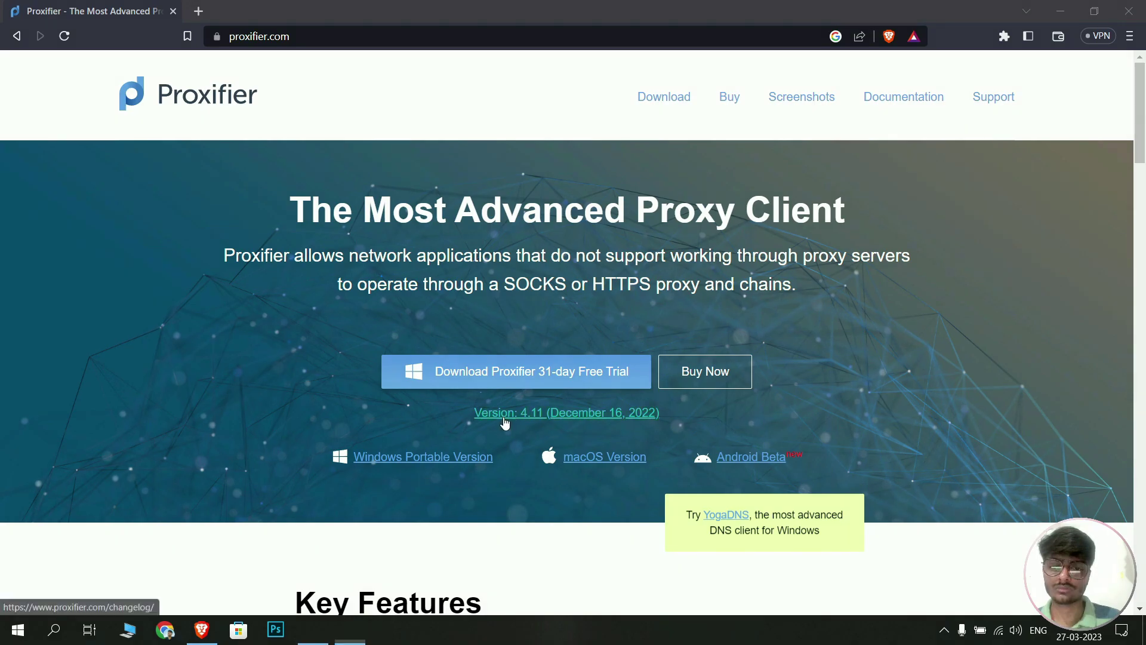
# Accept the licence agreement, install Proxifier with default location, folder and tasks, then launch it.
pyautogui.click(686, 458)
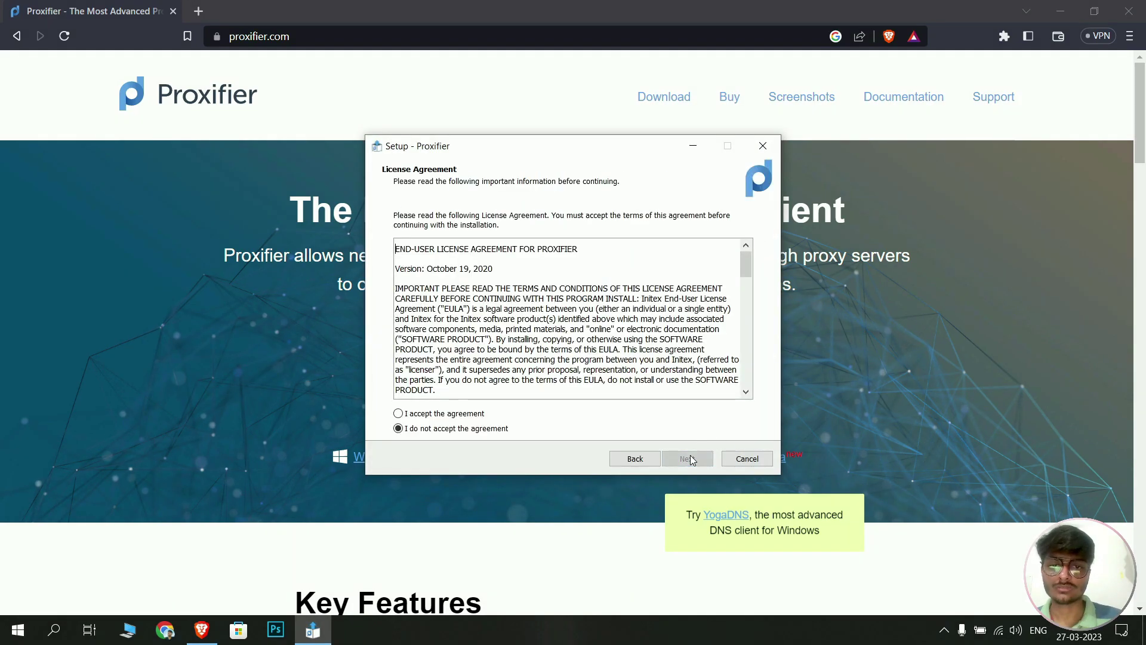
pyautogui.click(428, 415)
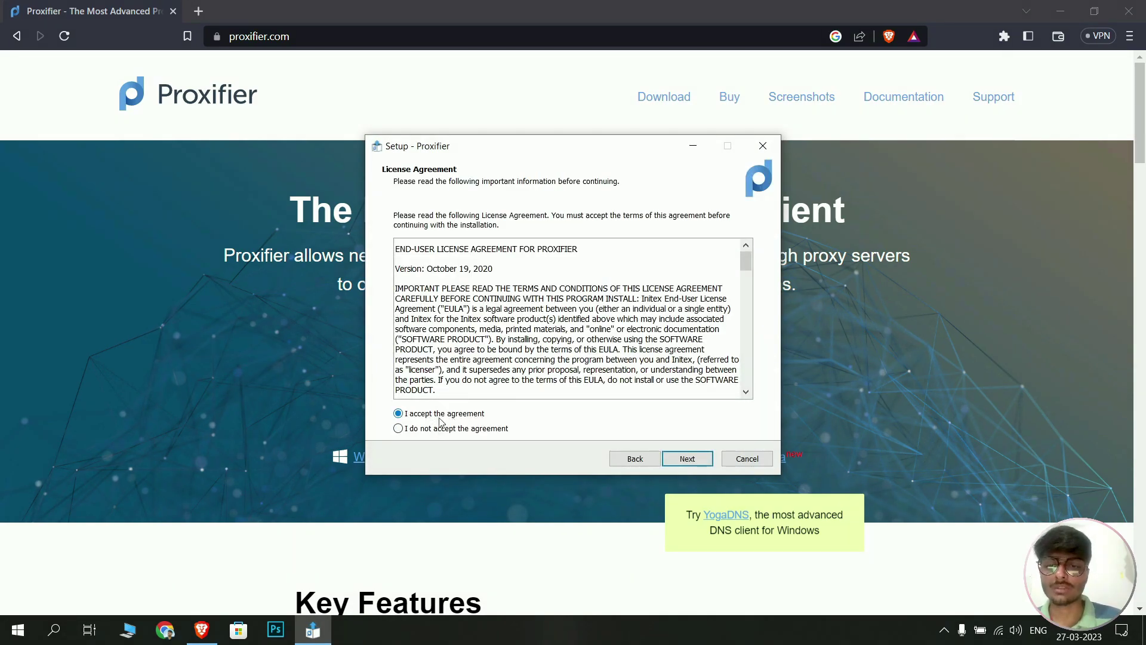
pyautogui.click(688, 459)
pyautogui.click(692, 459)
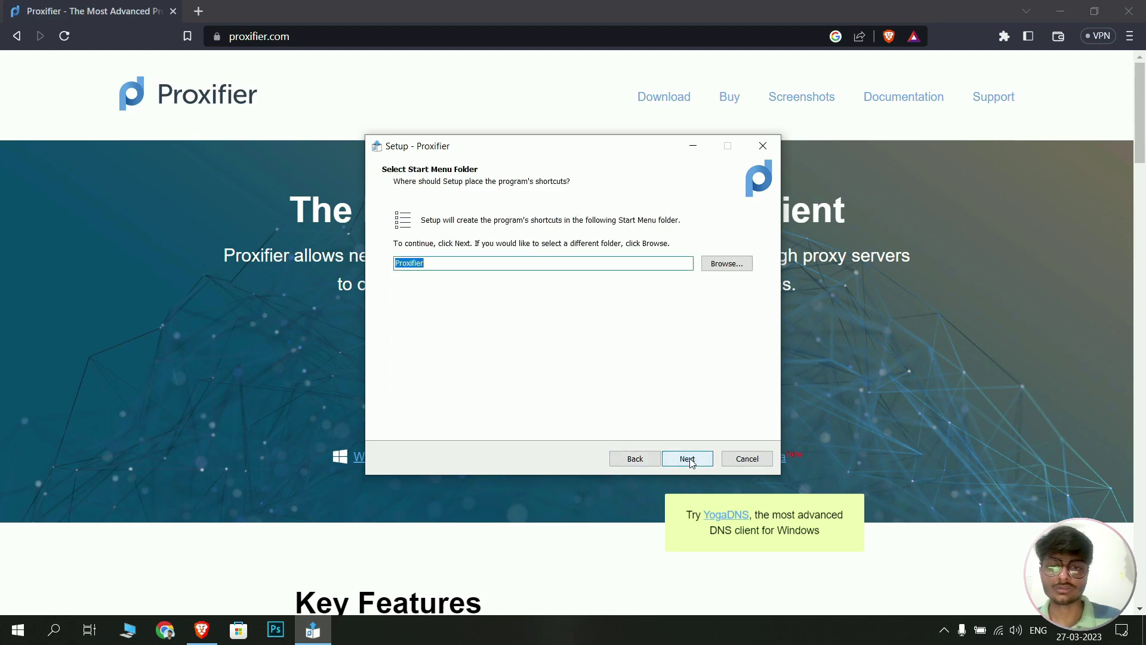
pyautogui.click(691, 461)
pyautogui.click(690, 463)
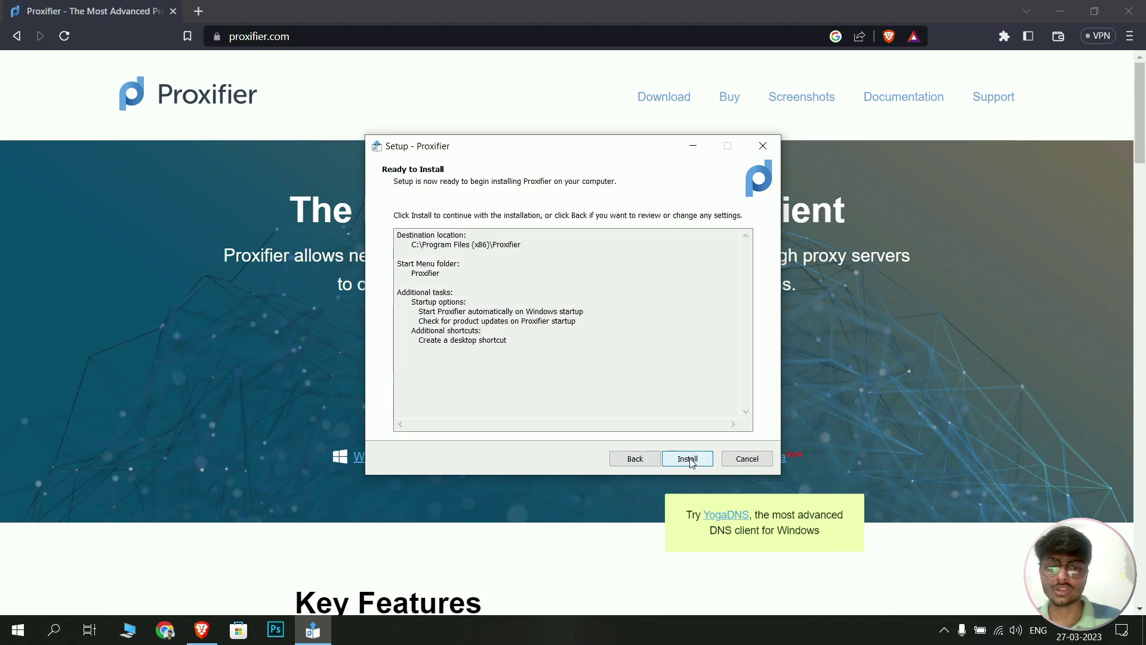
pyautogui.click(688, 458)
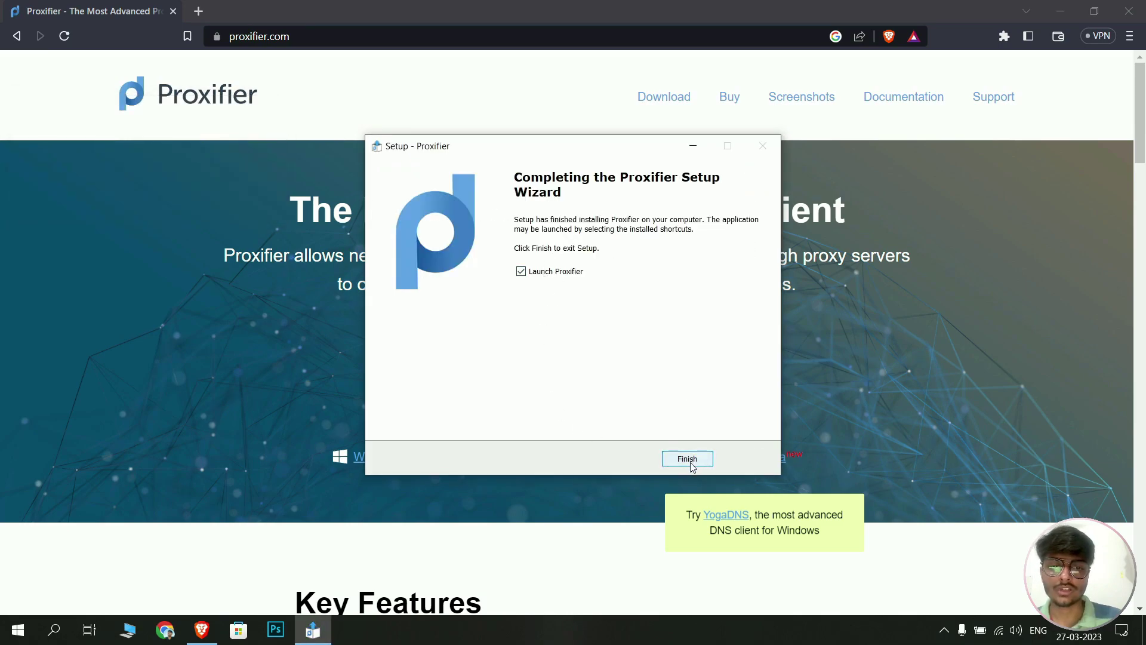
pyautogui.click(691, 463)
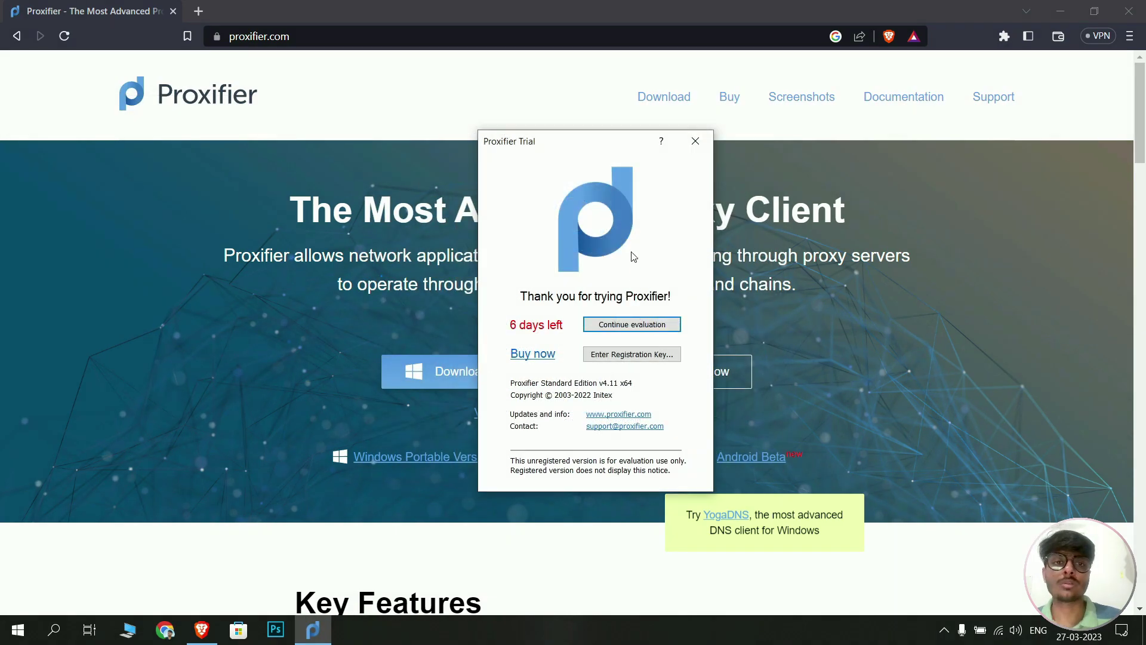
pyautogui.click(643, 357)
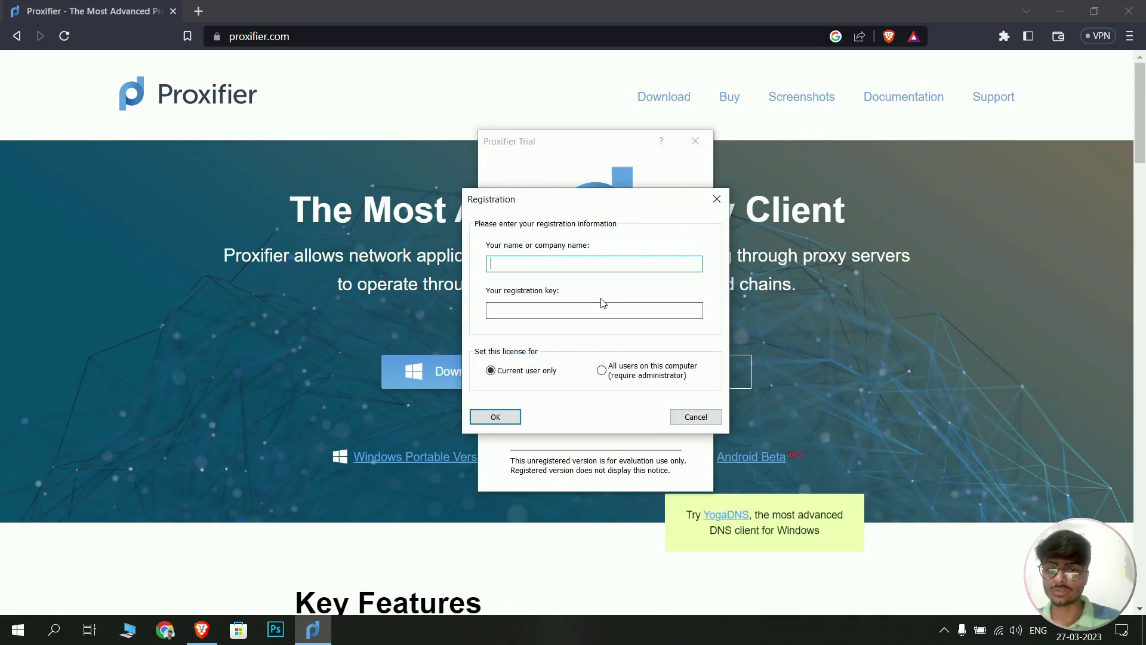
pyautogui.write('sE')
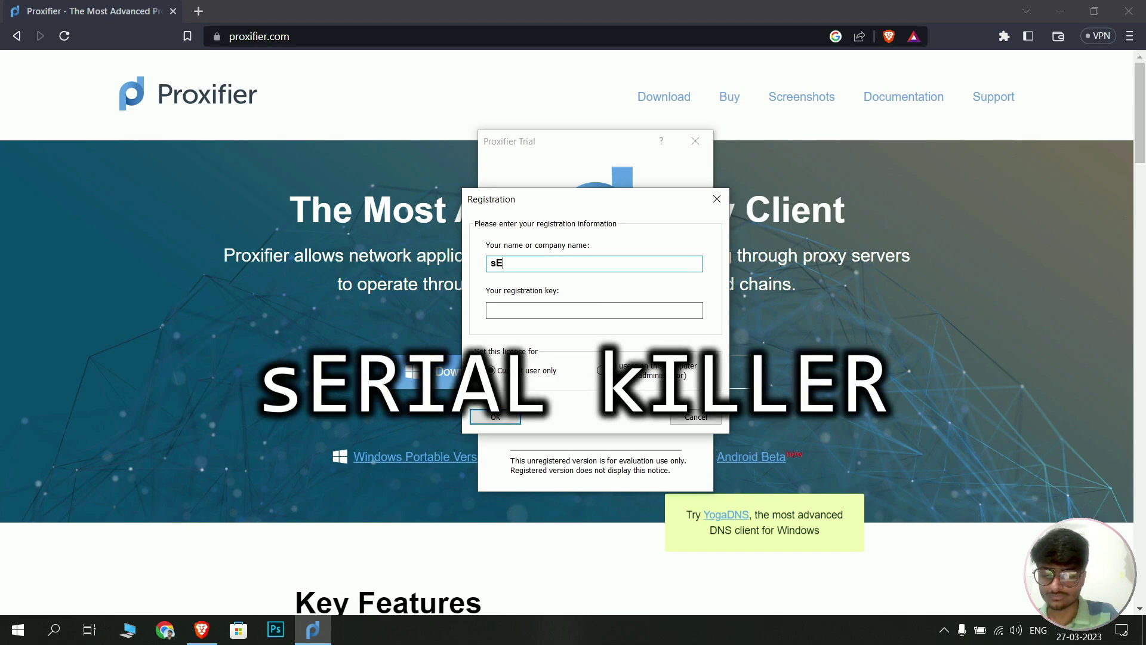
pyautogui.write('RIAL kILLER')
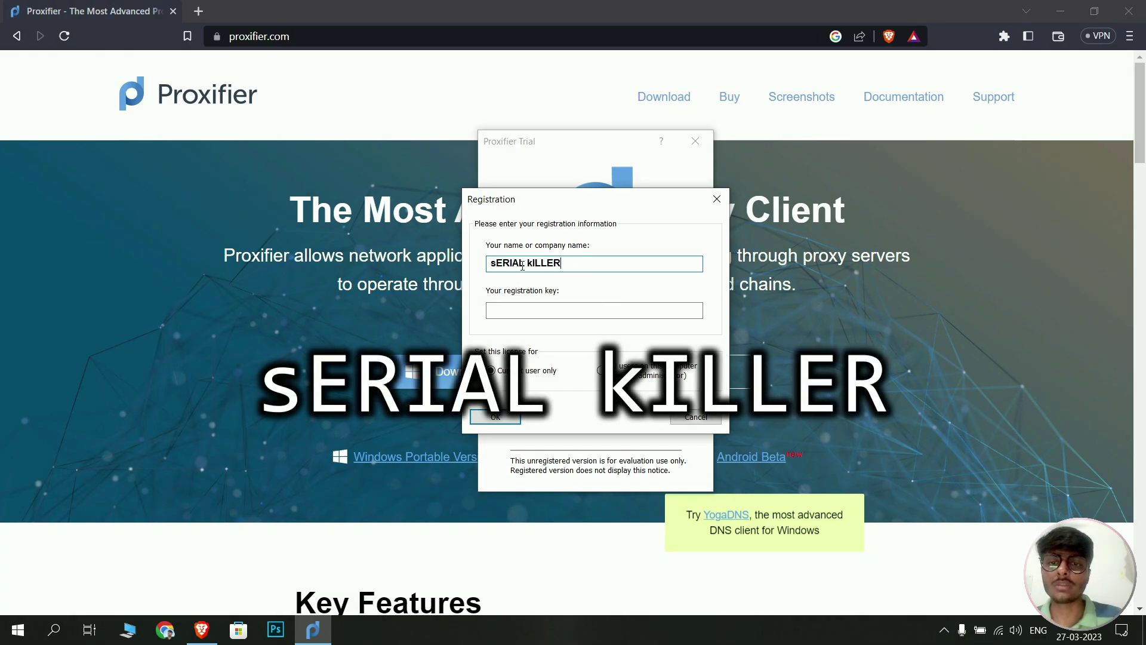
pyautogui.moveTo(496, 266); pyautogui.dragTo(490, 266)
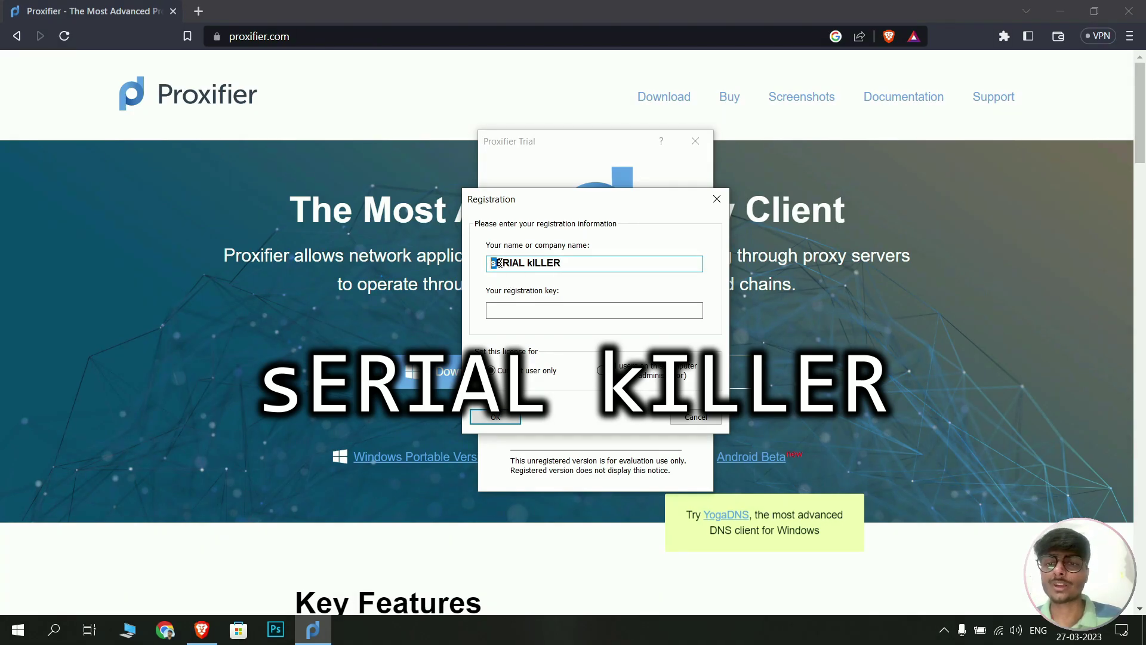
pyautogui.moveTo(496, 263); pyautogui.dragTo(562, 264)
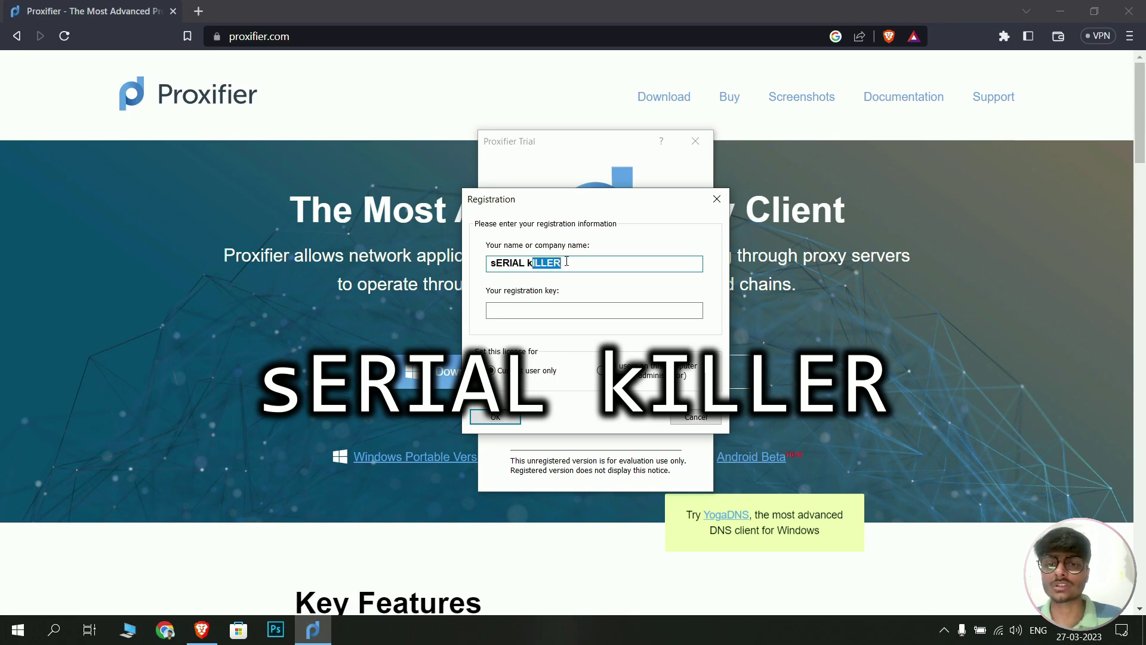
pyautogui.click(527, 313)
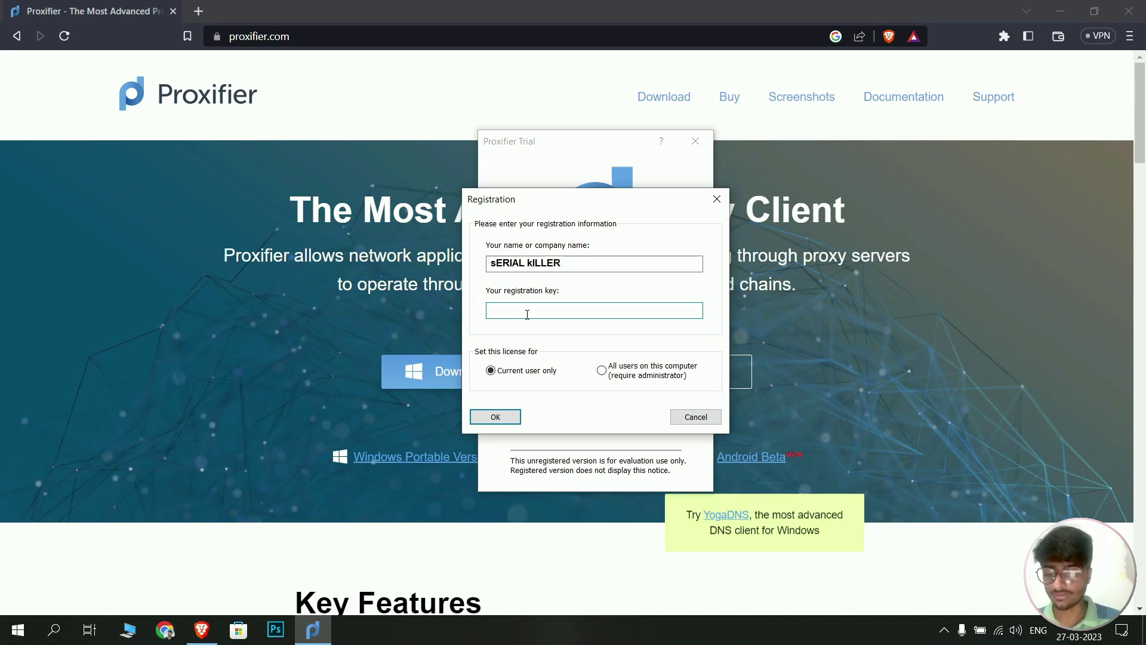
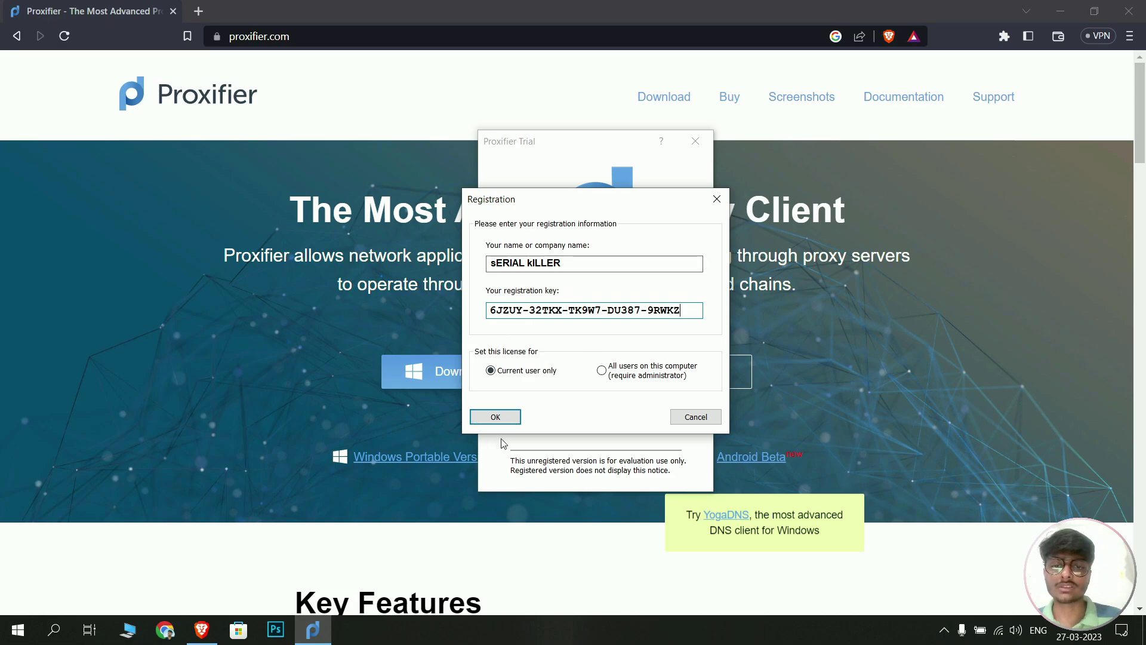
pyautogui.click(496, 418)
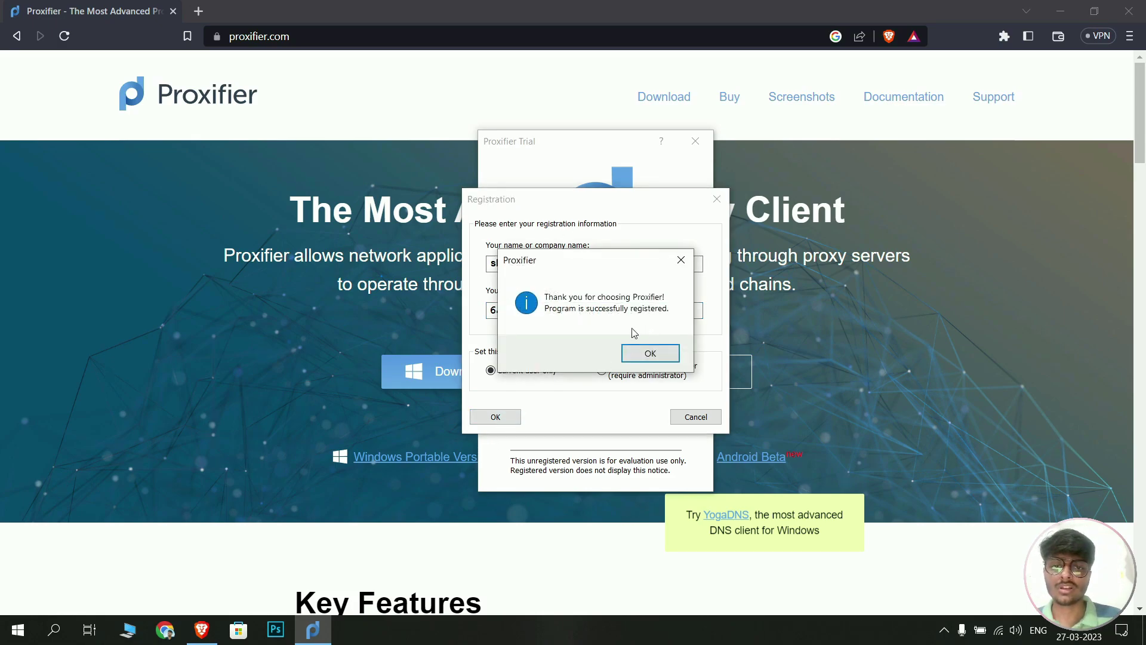
pyautogui.click(650, 354)
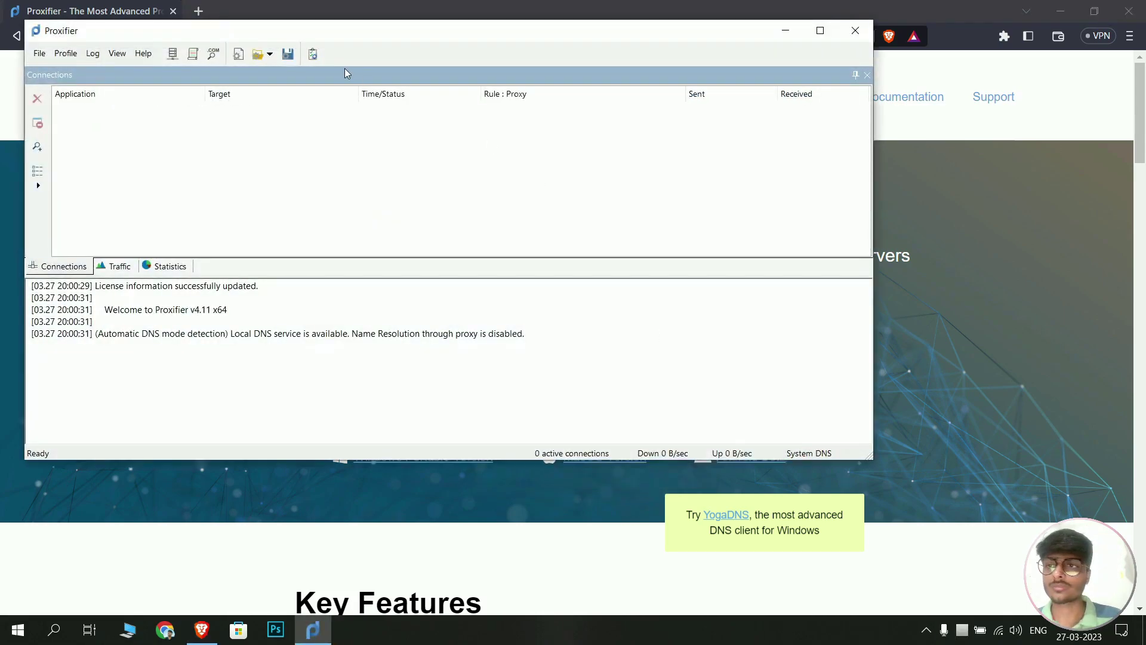
pyautogui.moveTo(447, 34); pyautogui.dragTo(548, 115)
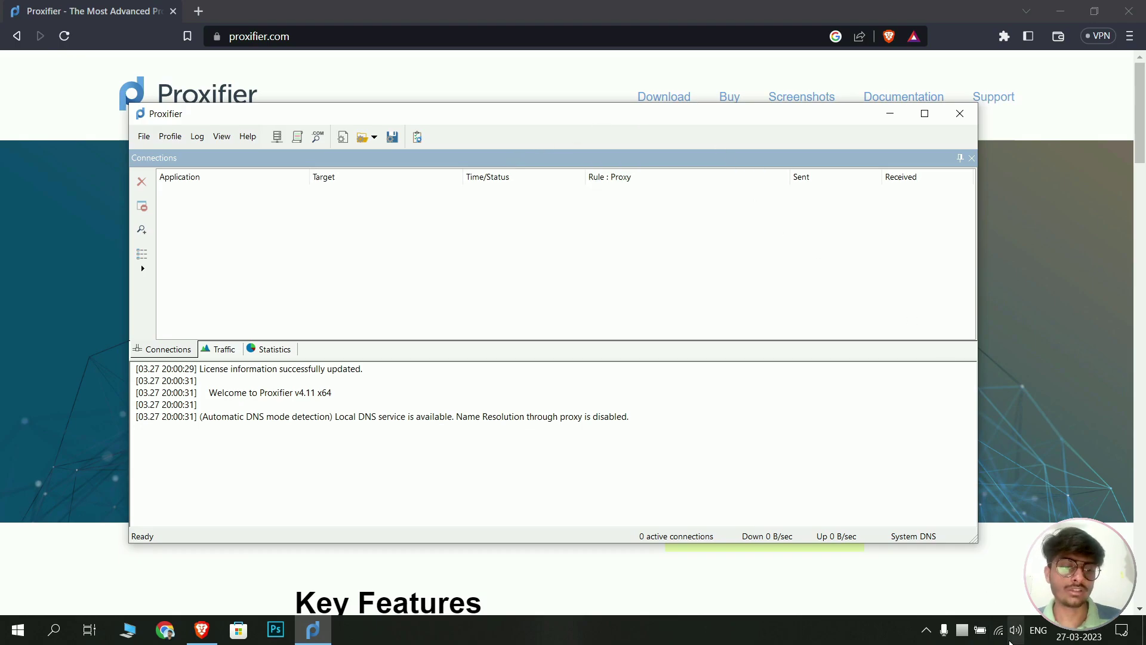
pyautogui.click(999, 630)
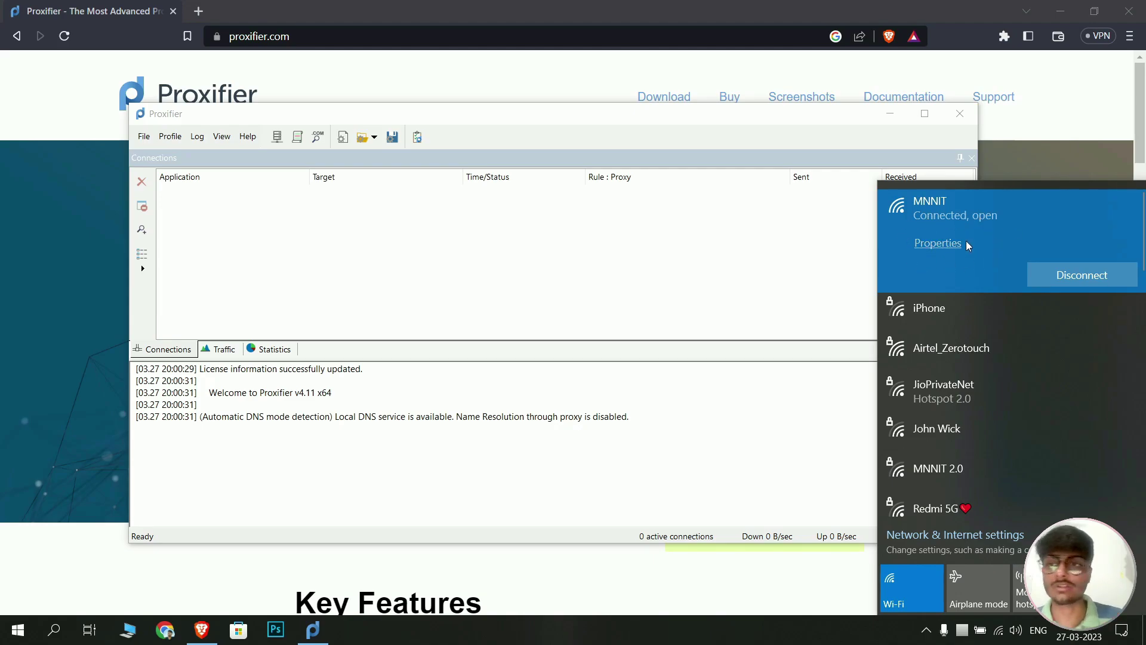
pyautogui.click(780, 238)
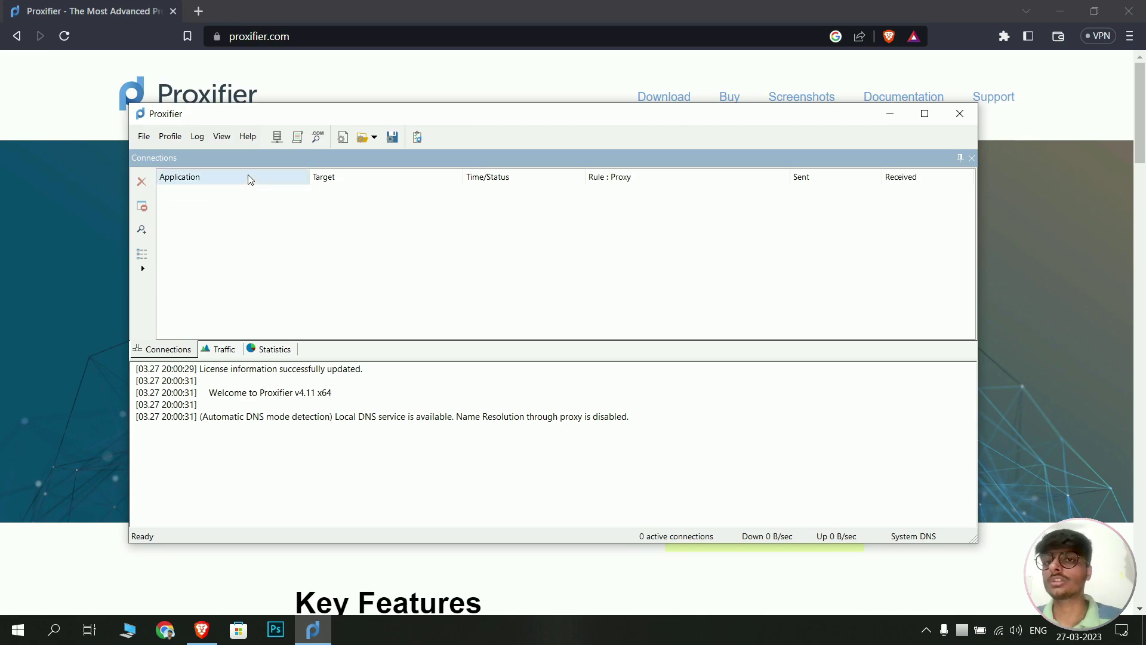
# Add a new proxy server with address 172.31.102.31 and port 3128.
pyautogui.click(171, 142)
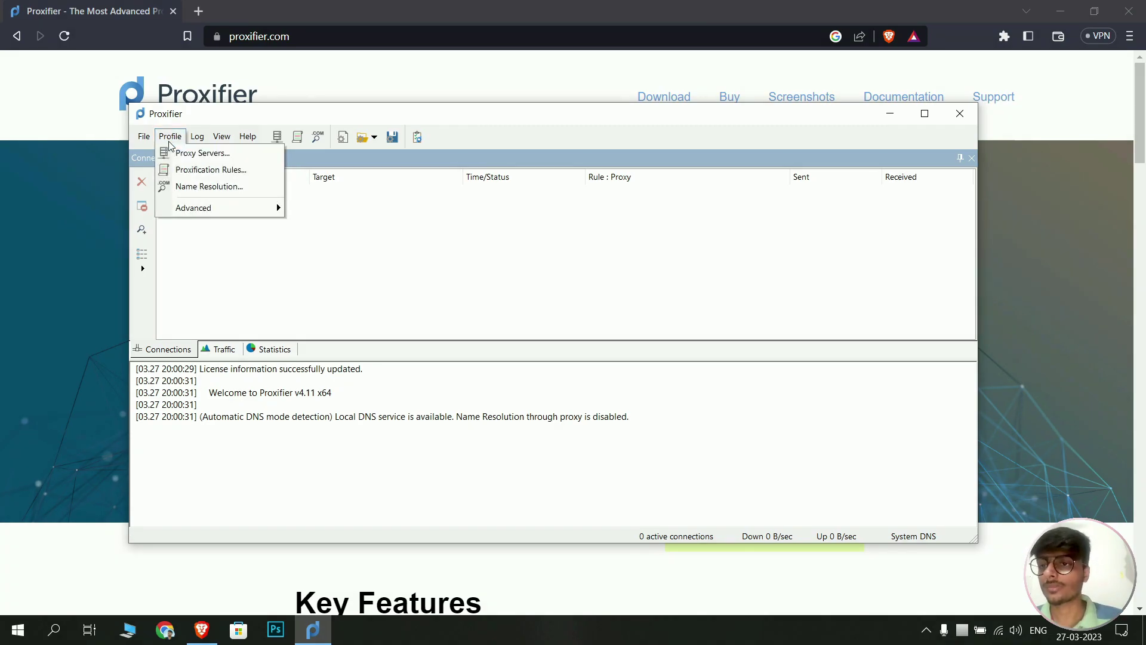
pyautogui.click(223, 156)
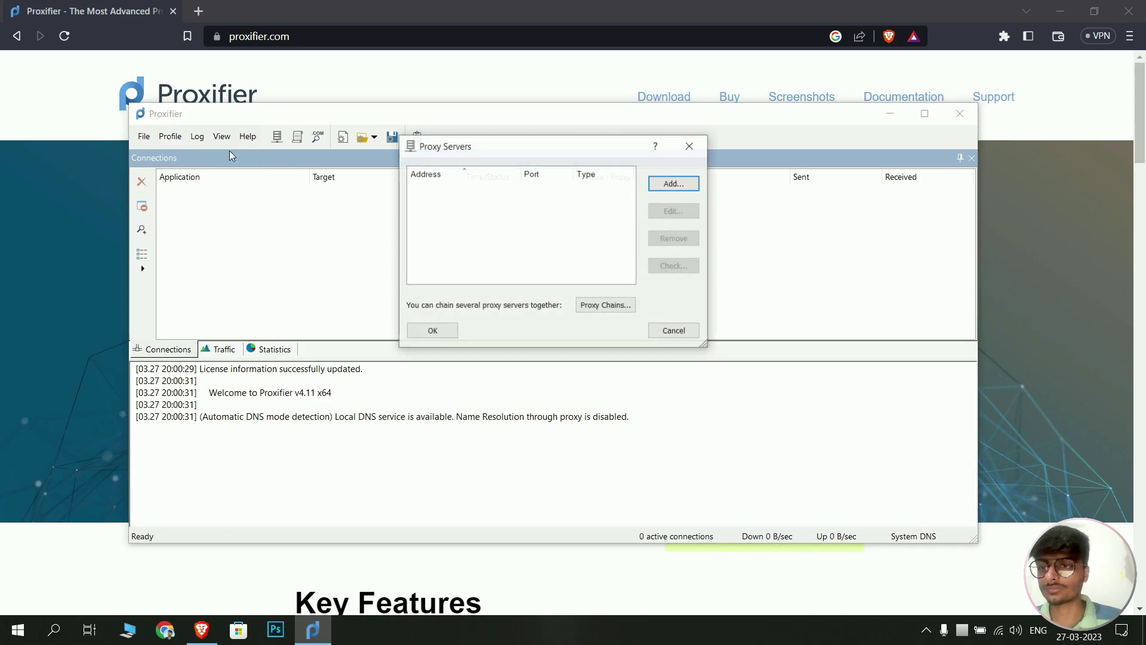
pyautogui.click(664, 185)
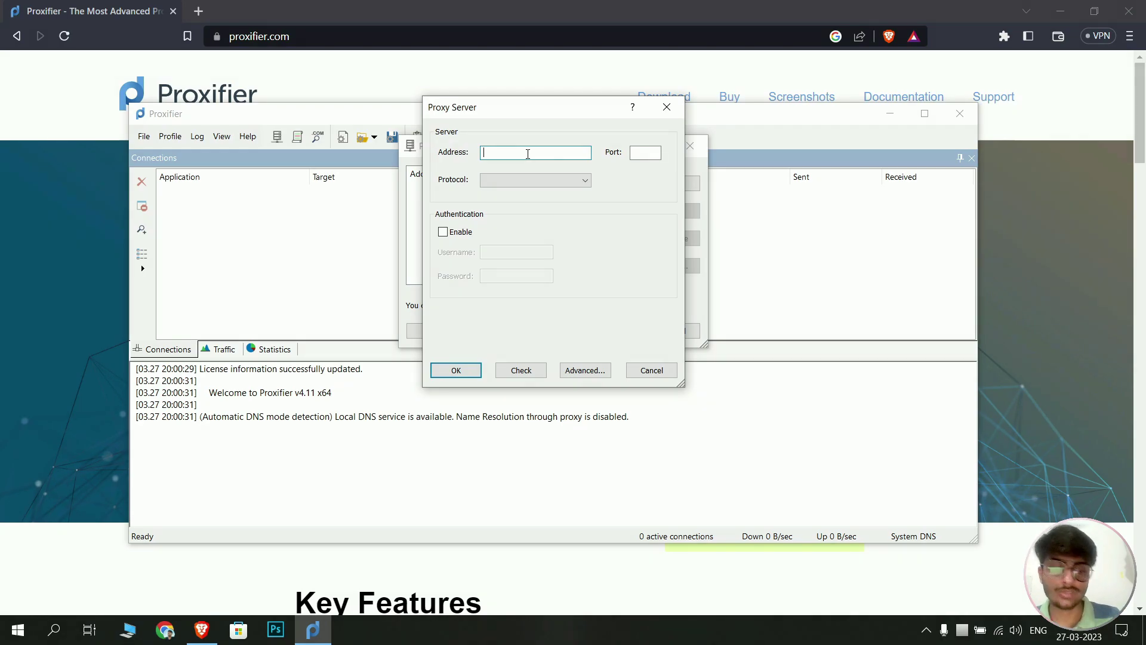
pyautogui.write('172.31.102.31')
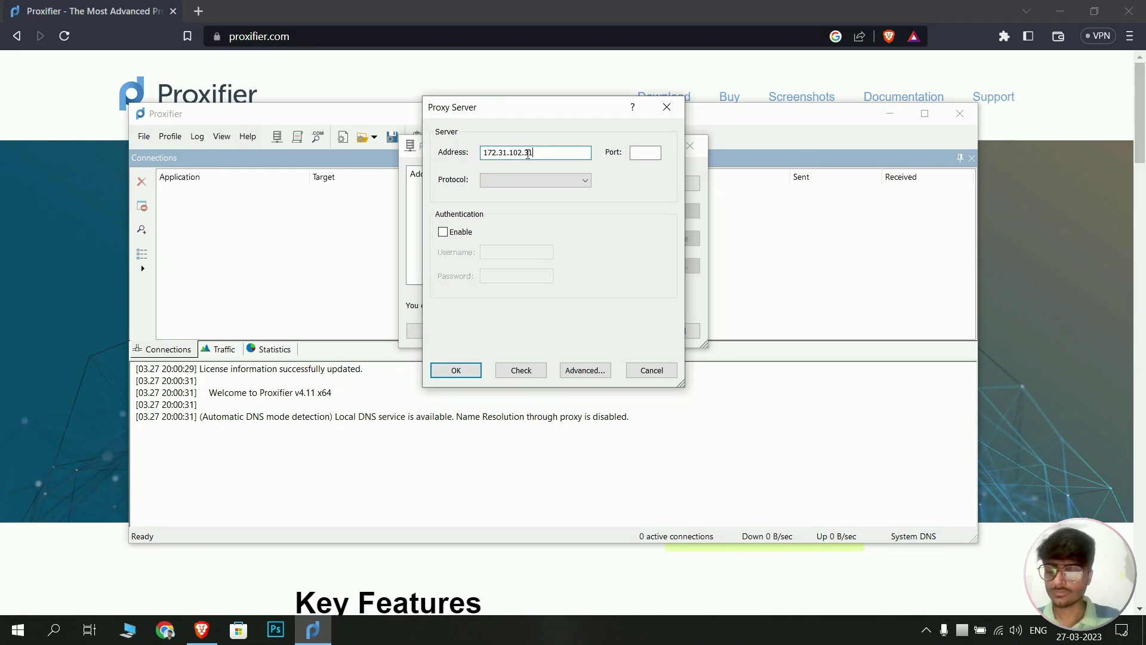
pyautogui.press('Tab')
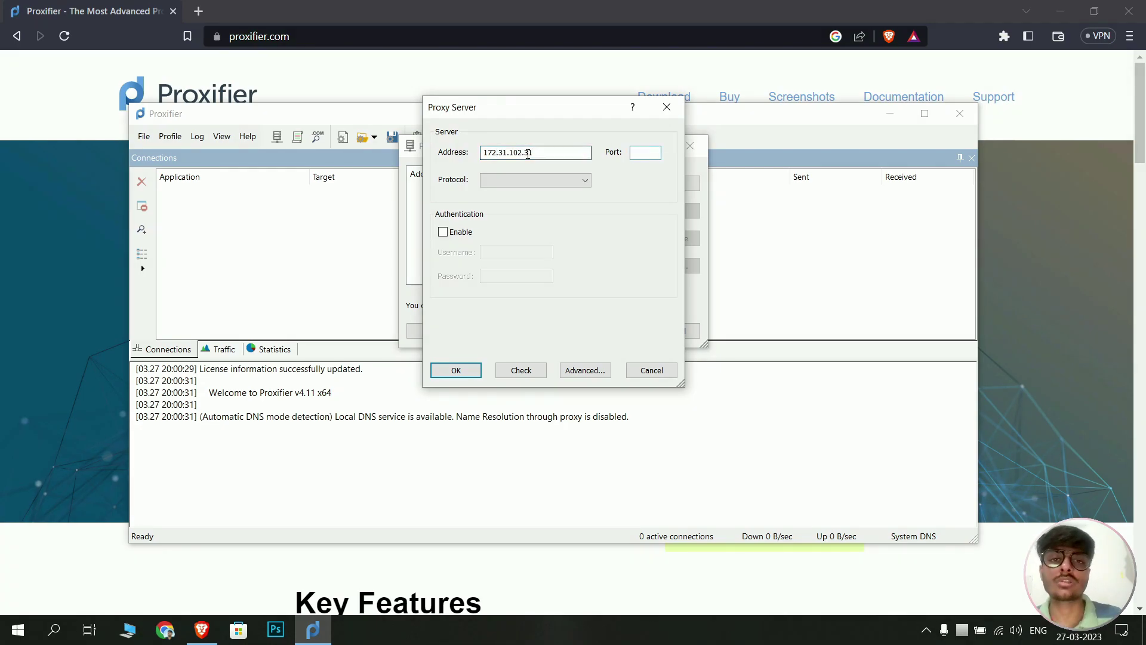
pyautogui.write('3128')
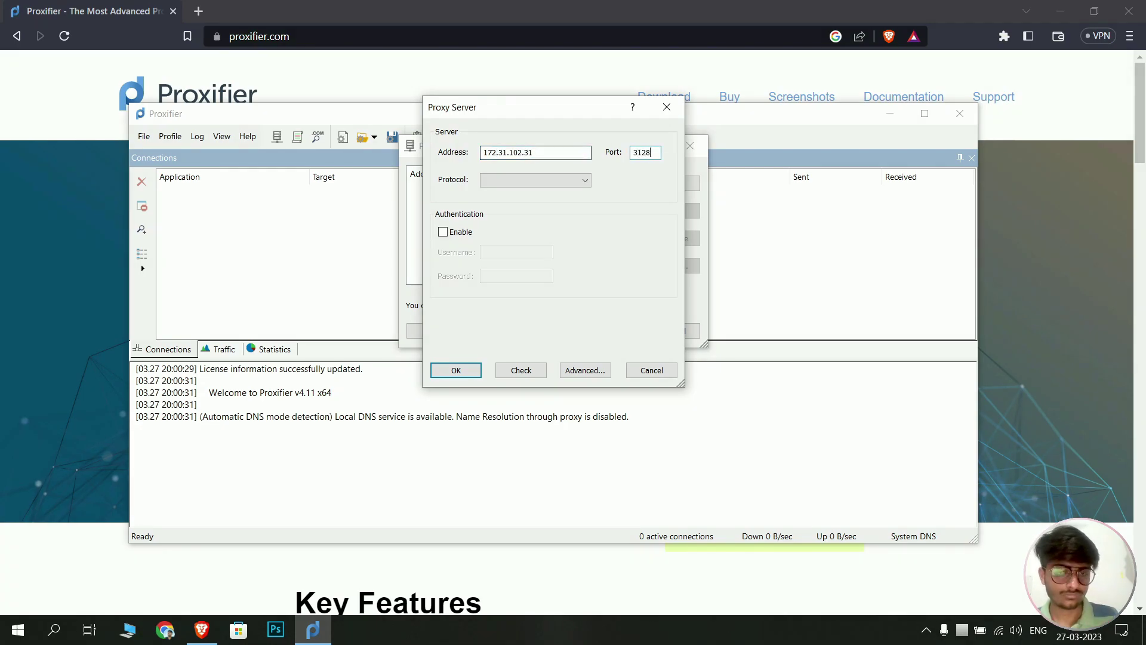
pyautogui.press('Tab')
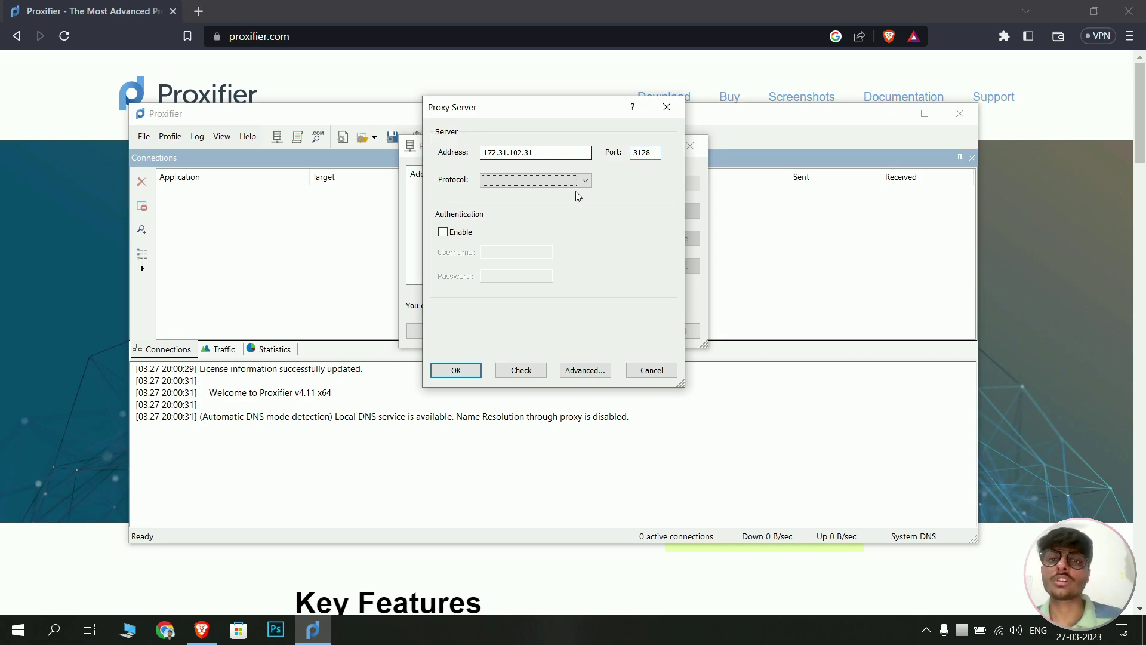
# Set the protocol to HTTPS, enable authentication with the proxy username and password, and run Check.
pyautogui.click(579, 180)
pyautogui.click(495, 213)
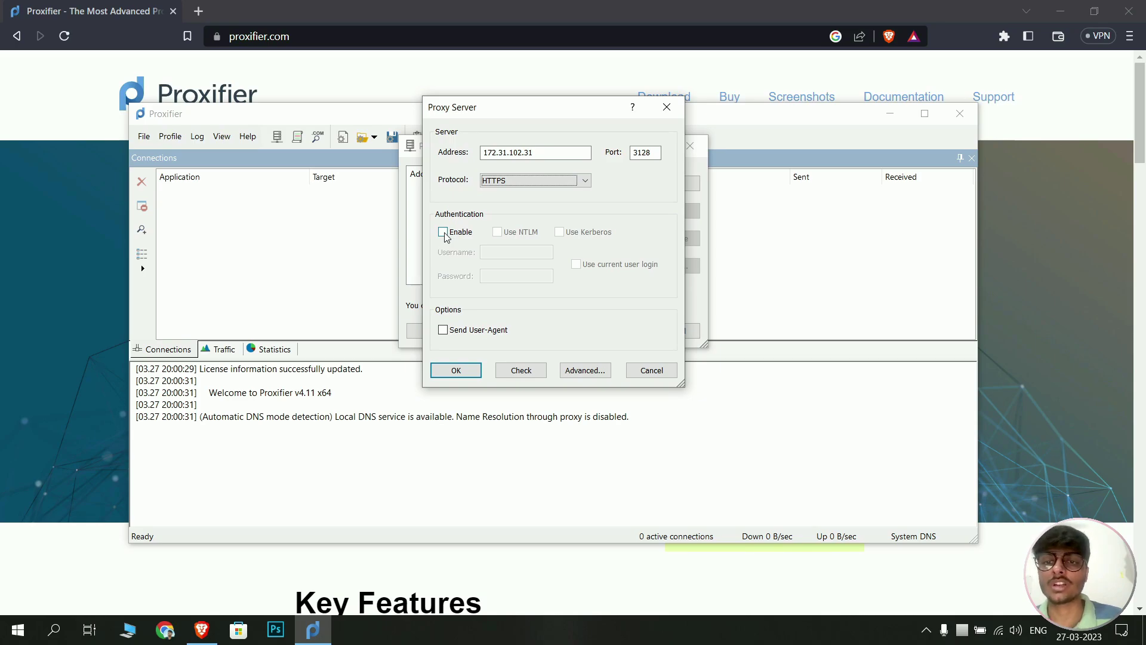
pyautogui.click(443, 232)
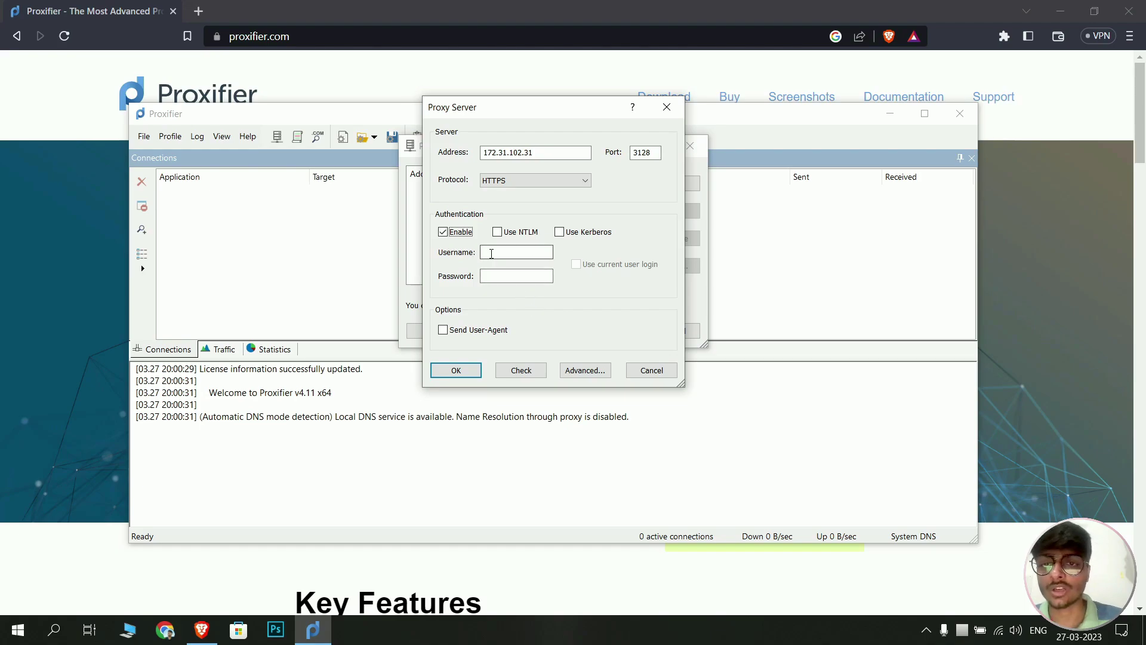
pyautogui.click(492, 253)
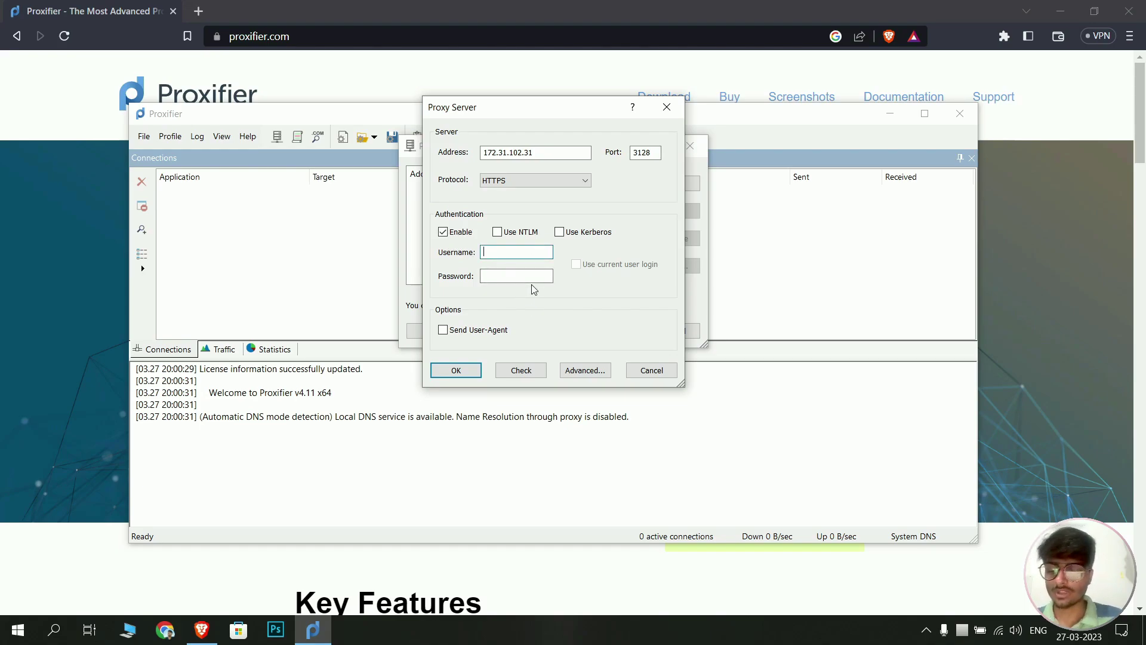
pyautogui.write('edcguest')
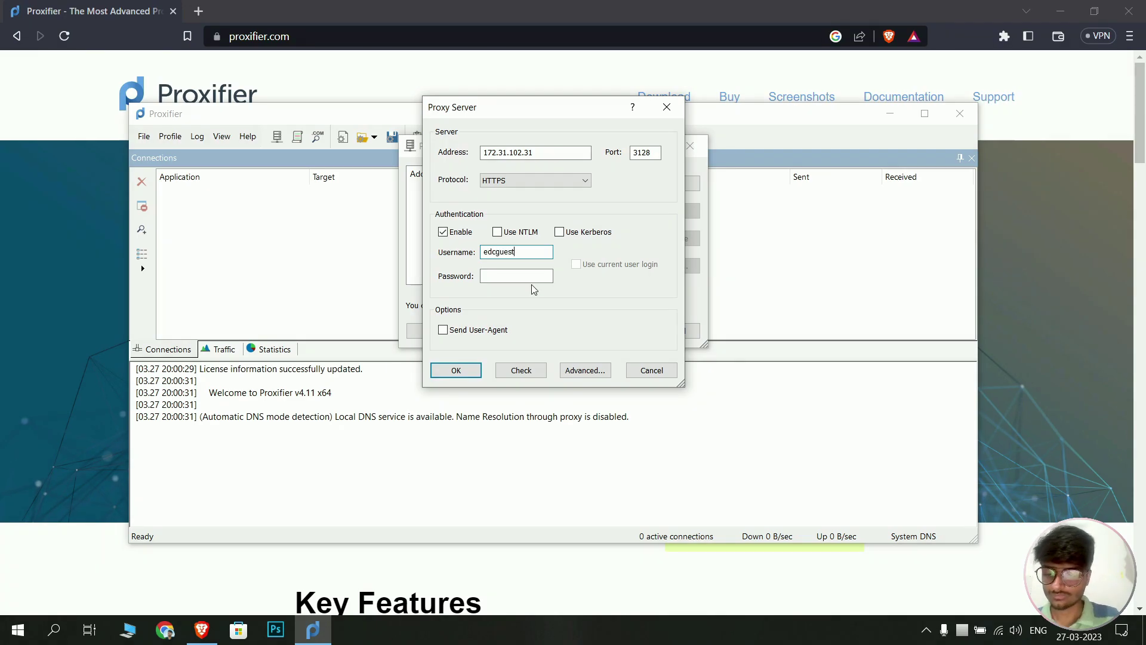
pyautogui.press('Tab')
pyautogui.write('********')
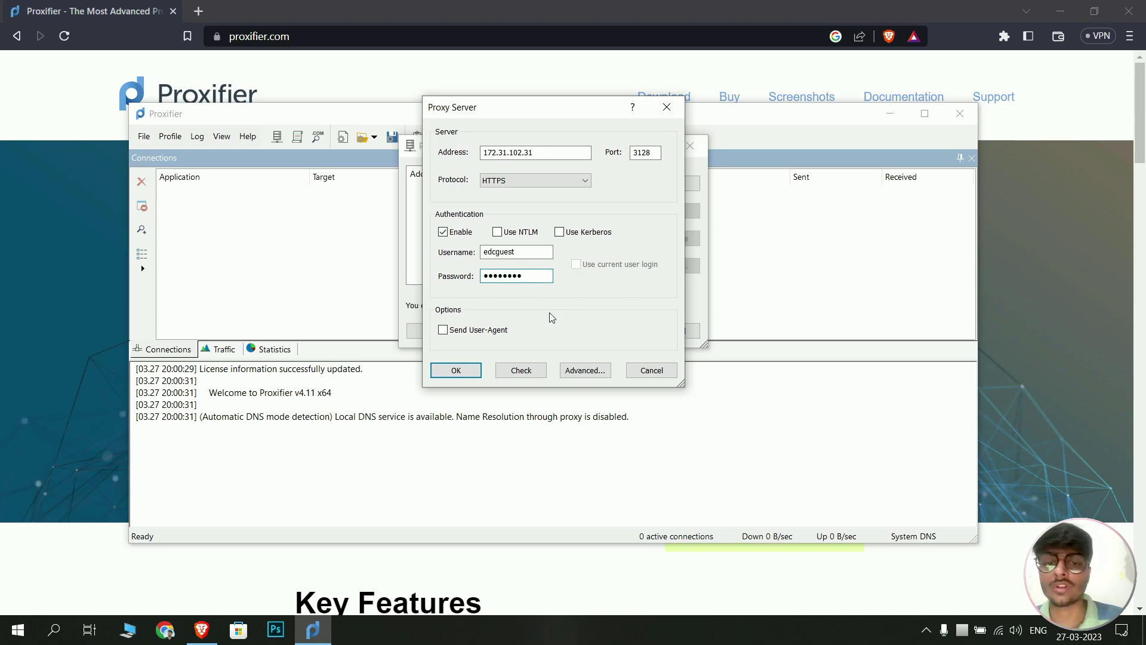
pyautogui.click(522, 370)
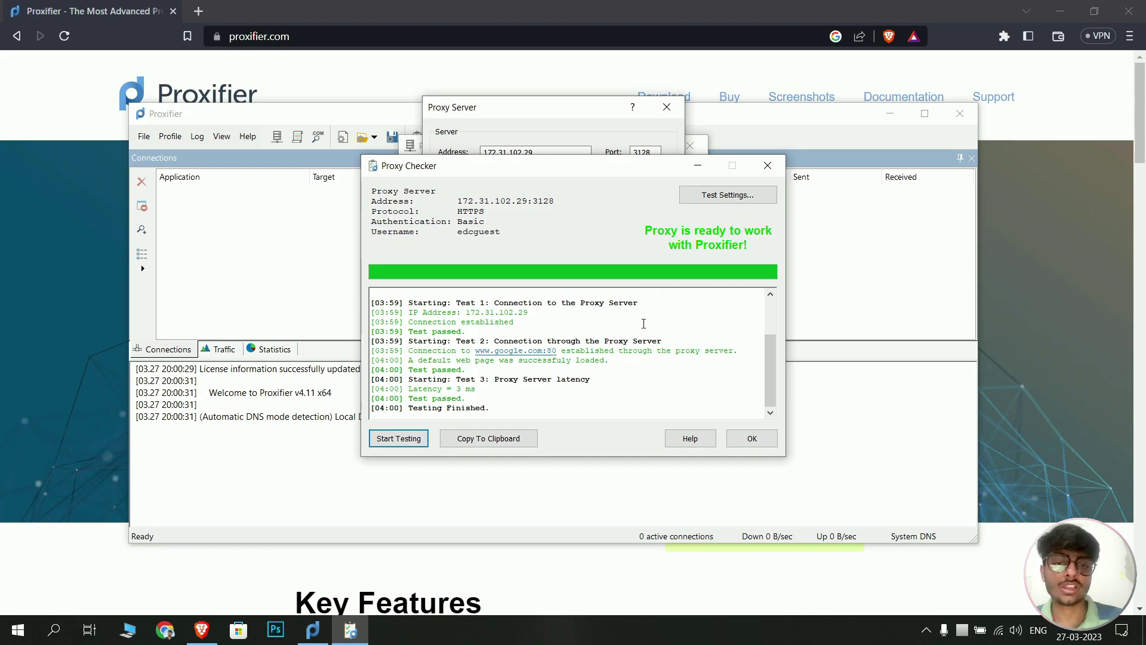
# Save the tested HTTPS proxy 172.31.102.29:3128 and make it the default proxy.
pyautogui.click(752, 440)
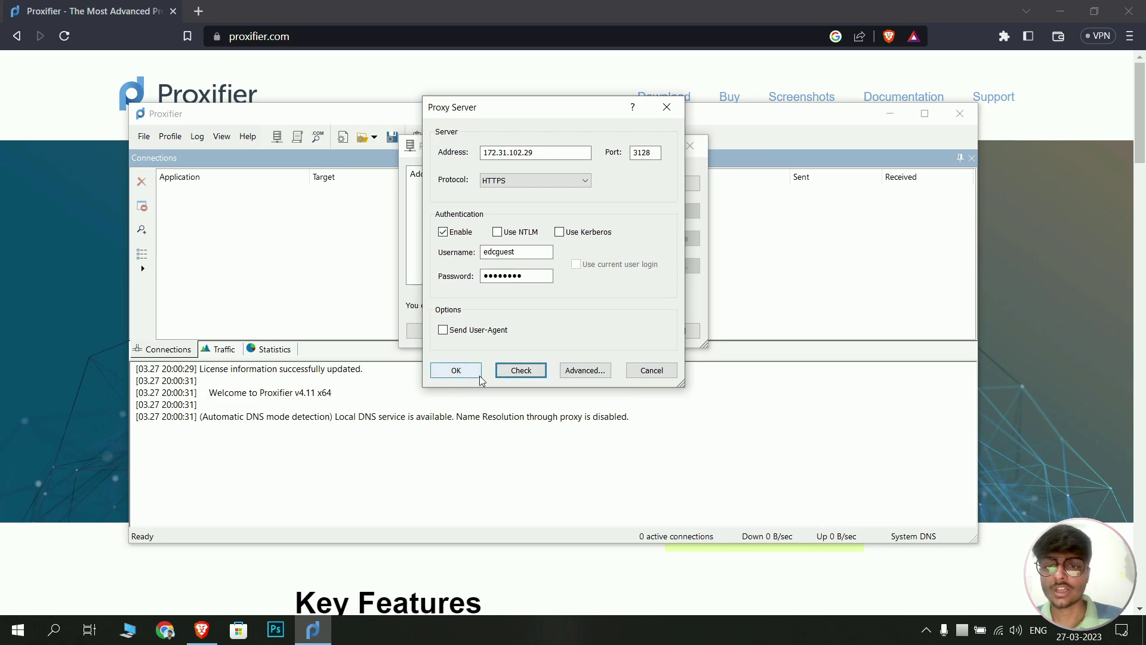
pyautogui.click(460, 371)
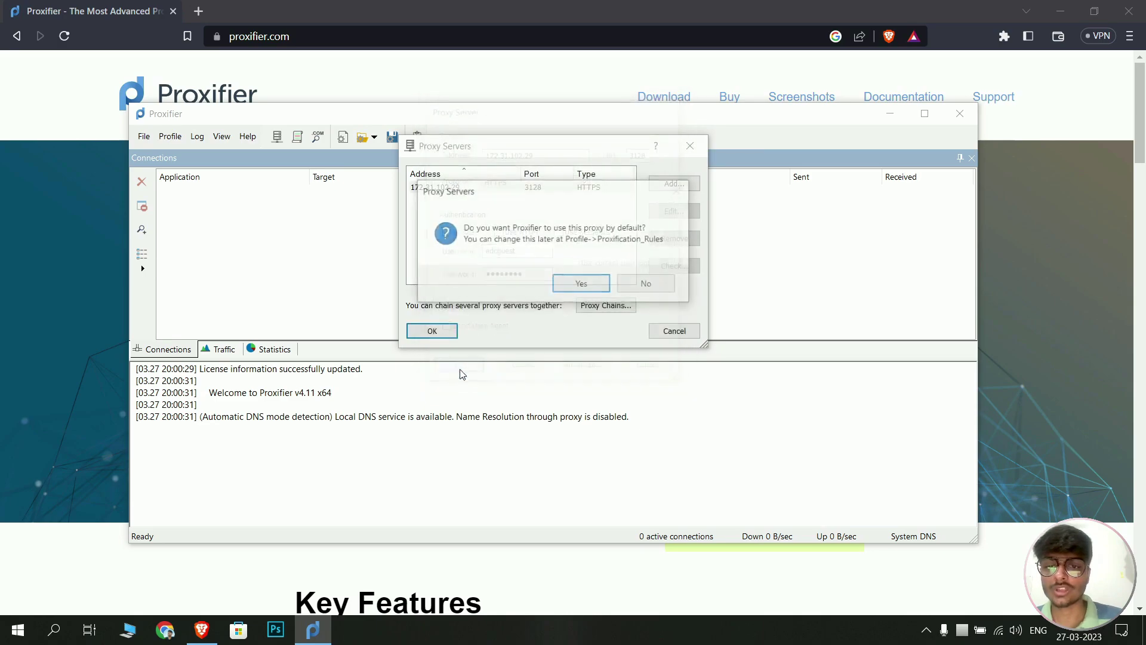
pyautogui.click(581, 285)
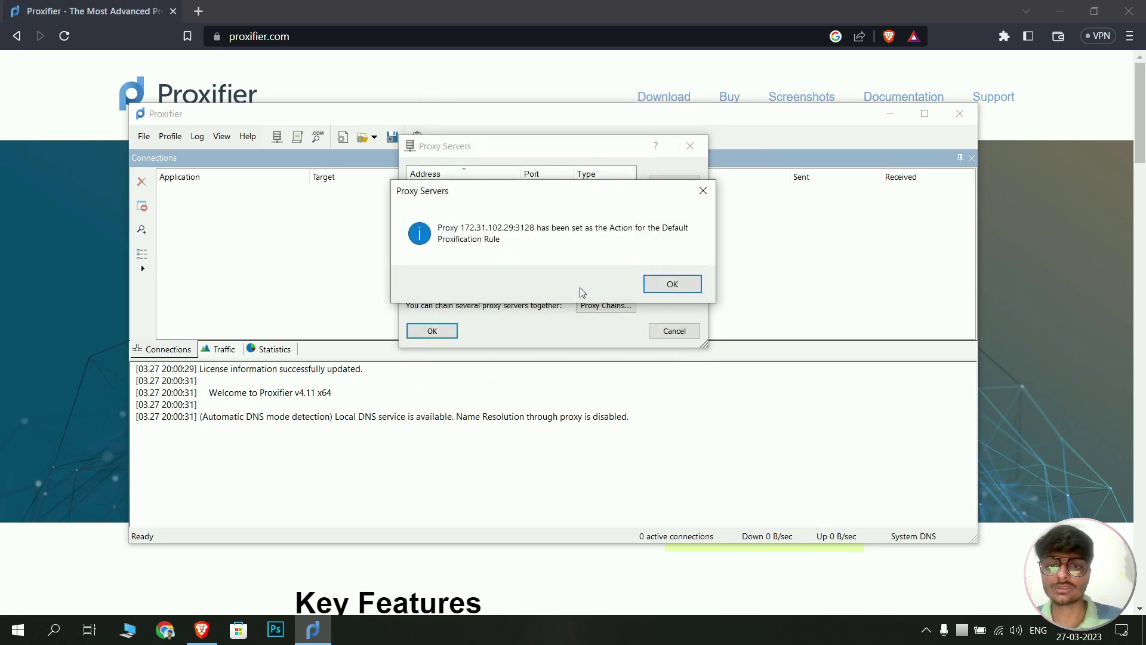
pyautogui.click(431, 331)
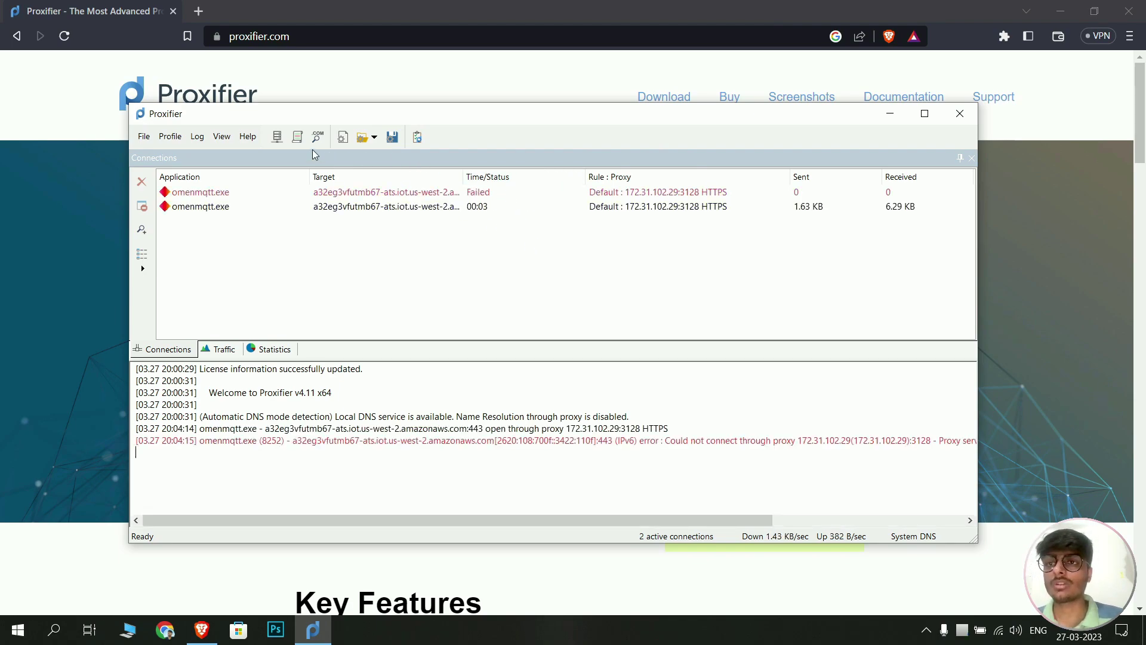
# Enable proxifying of other users' apps and Windows system services under Profile > Advanced.
pyautogui.click(170, 138)
pyautogui.moveTo(209, 213)
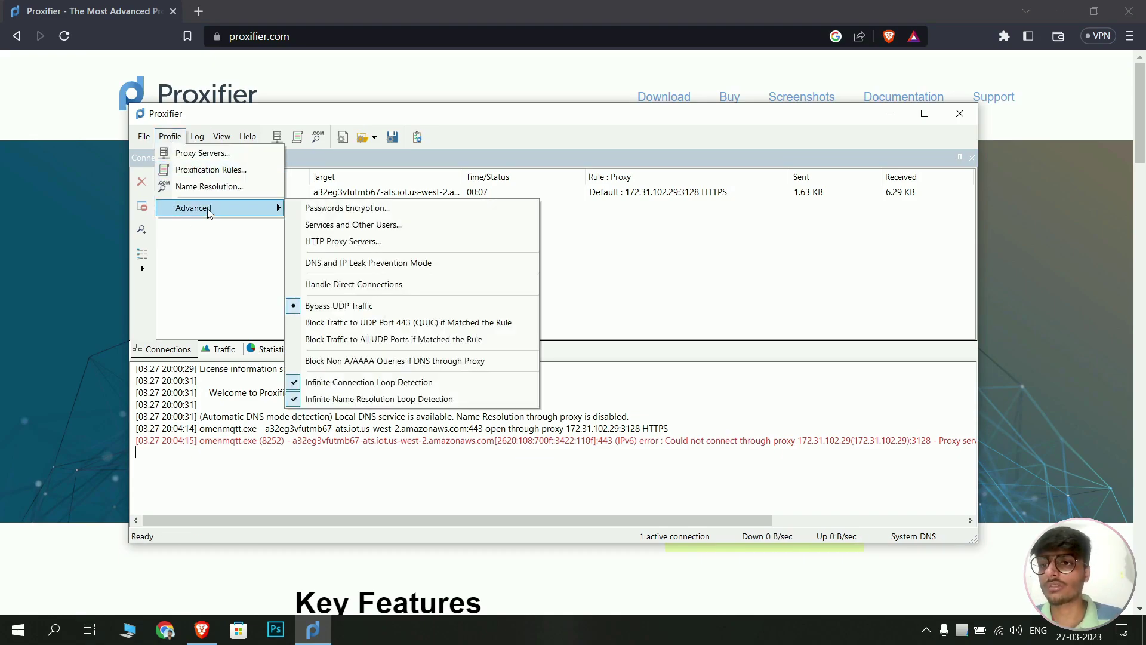
pyautogui.click(355, 227)
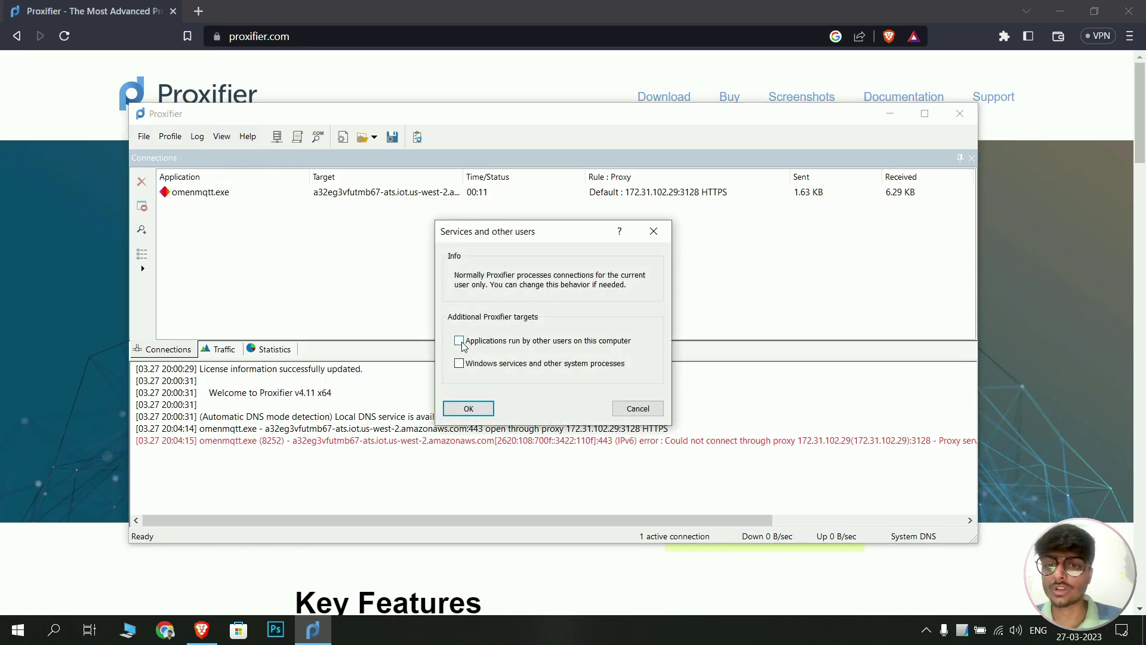
pyautogui.click(469, 409)
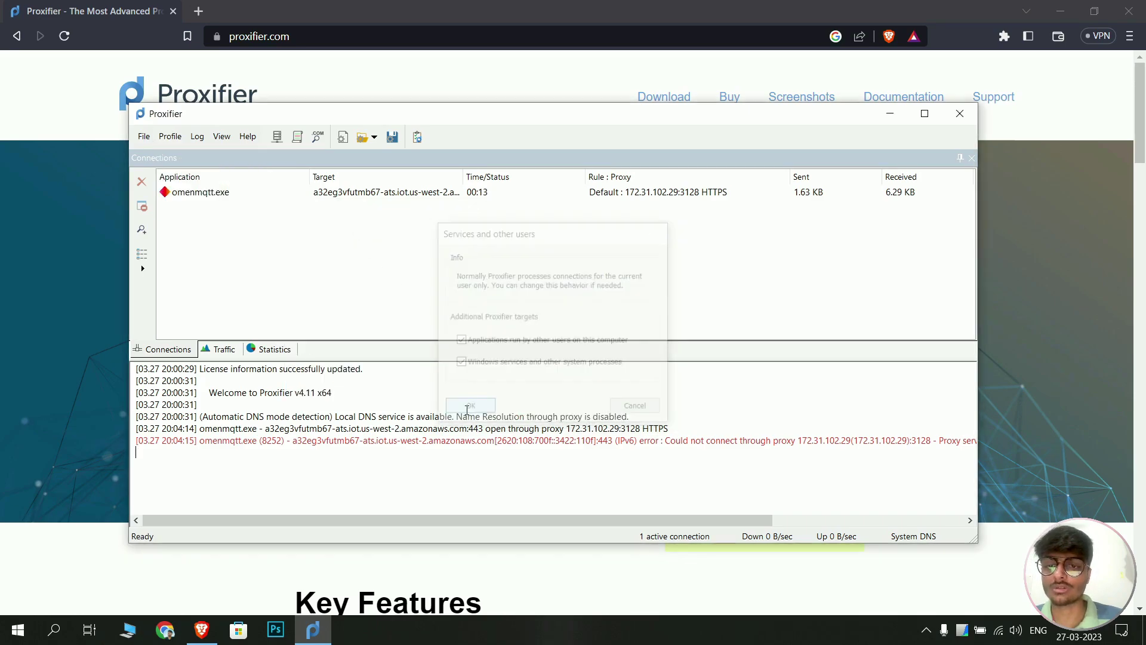
# Turn on Handle Direct Connections, then close the Proxifier window.
pyautogui.click(169, 137)
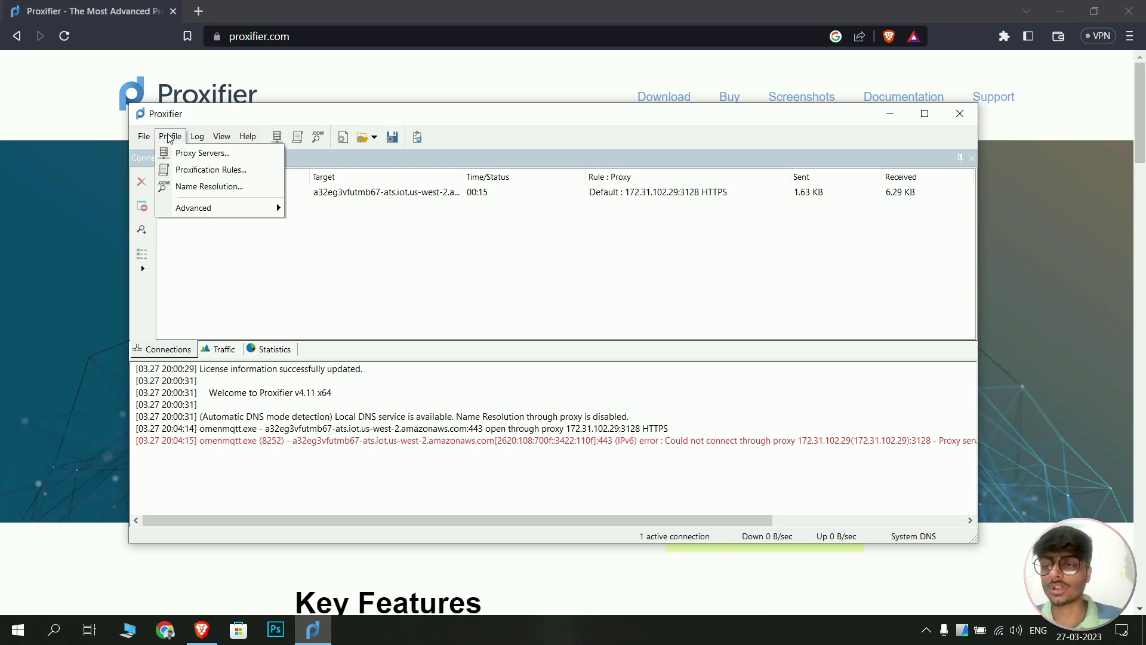
pyautogui.moveTo(205, 207)
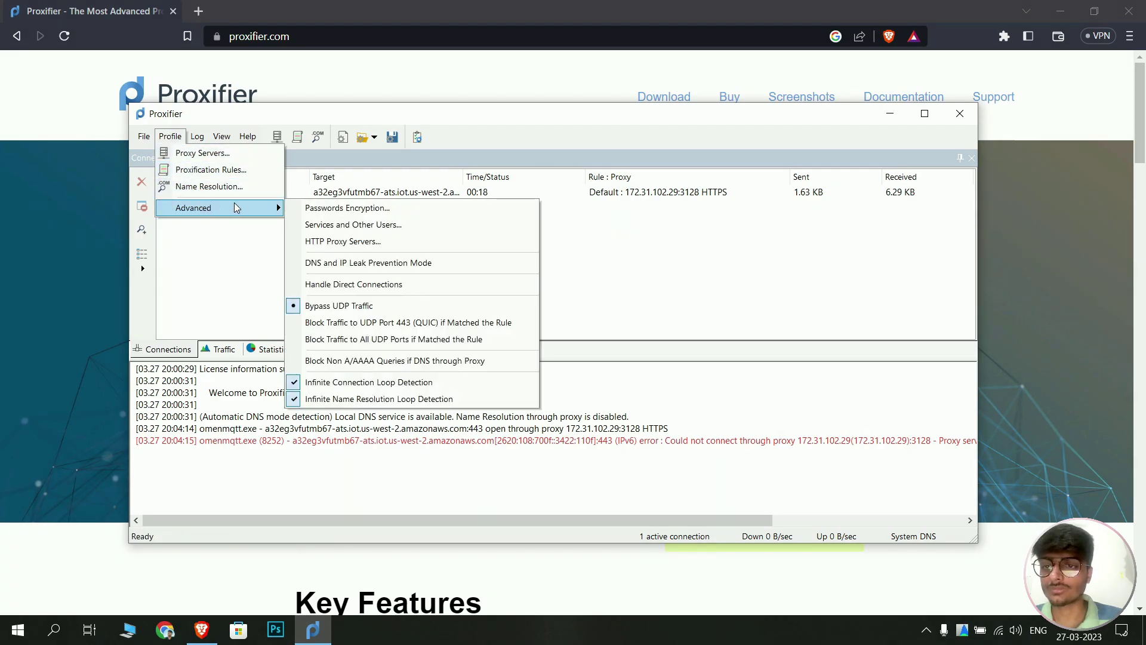
pyautogui.click(367, 286)
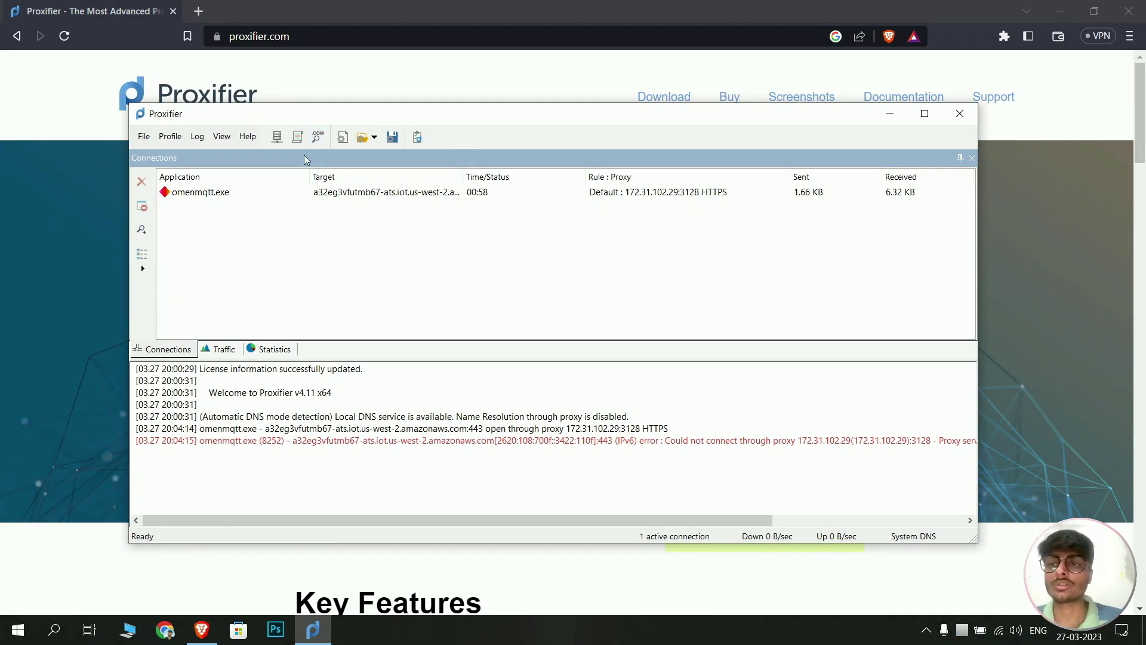
pyautogui.click(961, 115)
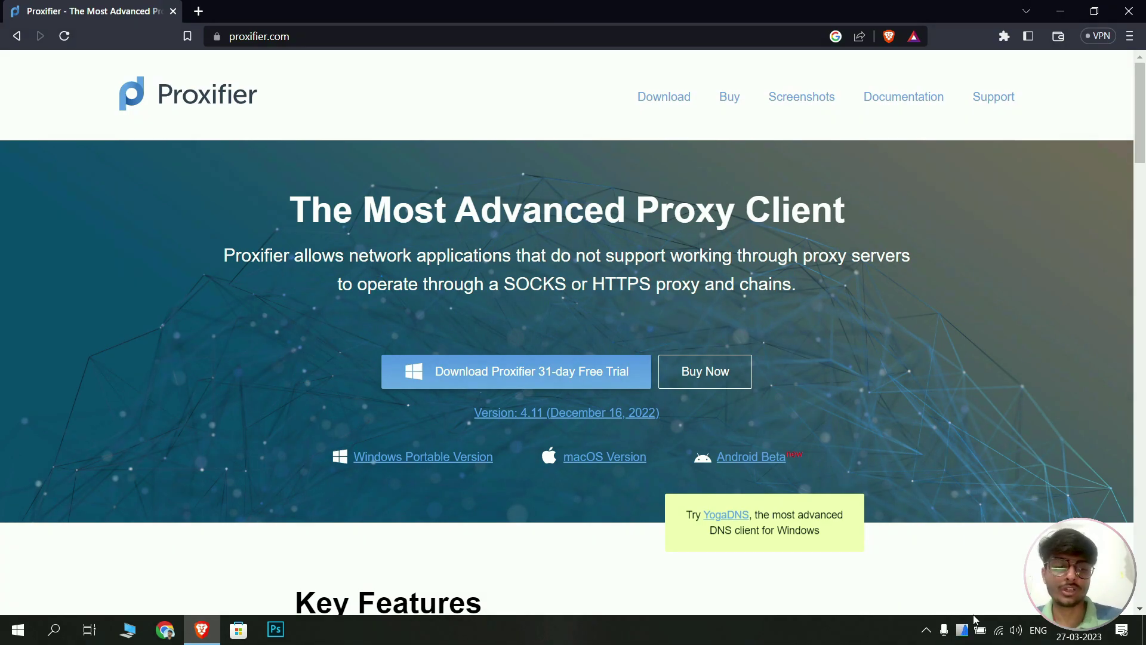
# Reopen the Proxifier main window from its hidden notification-area tray icon.
pyautogui.press('super')
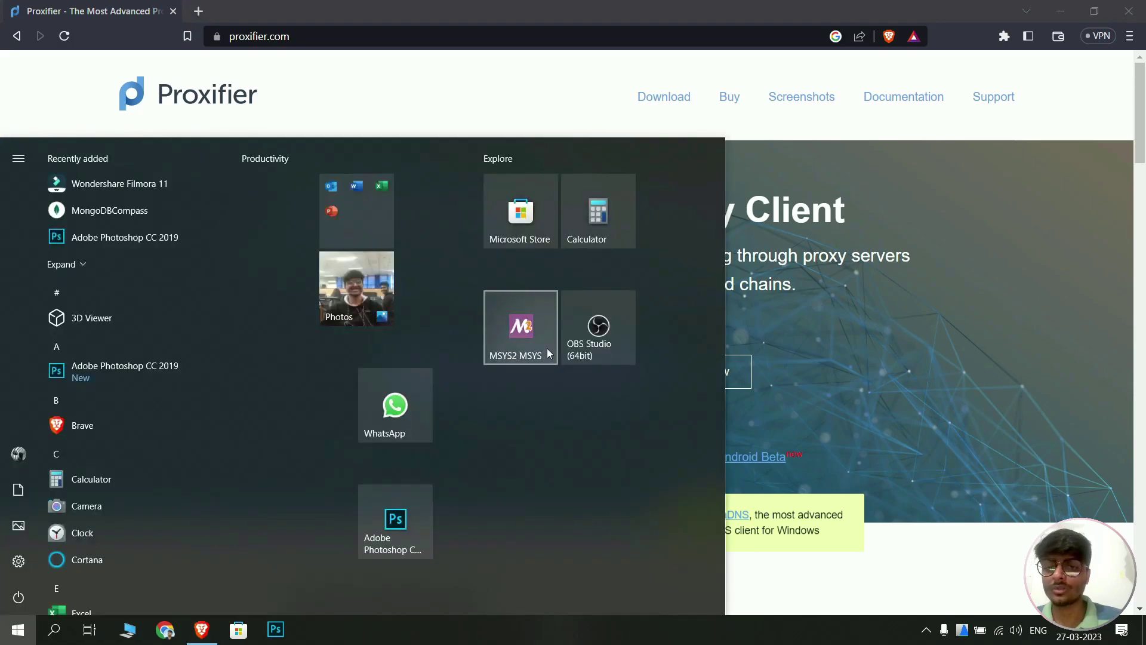
pyautogui.press('super')
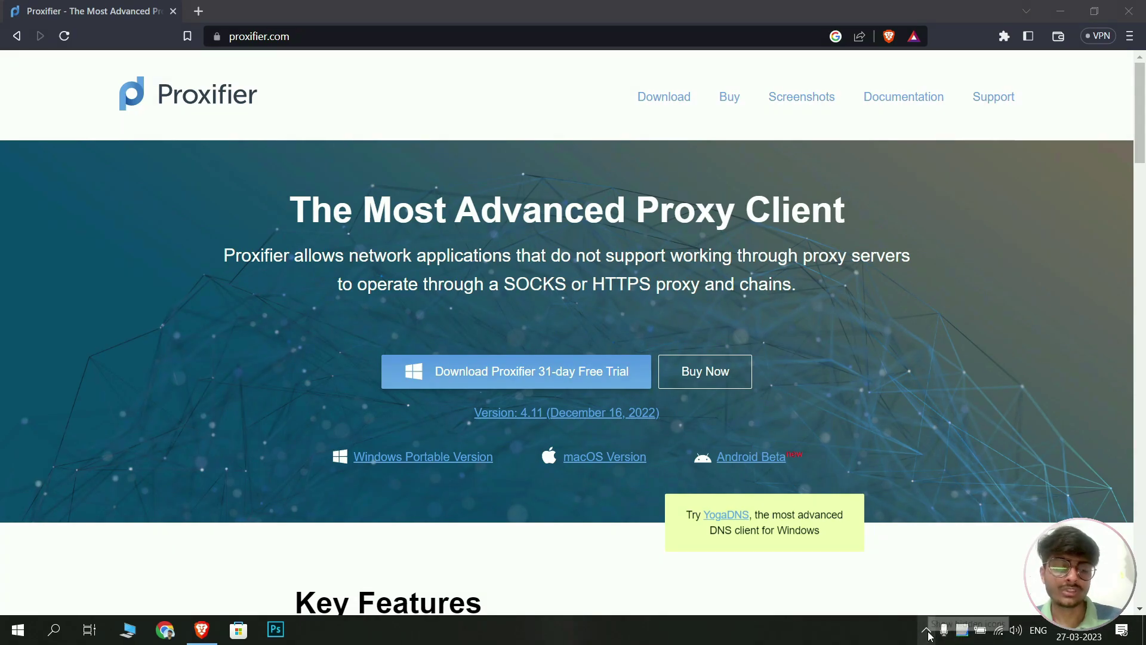
pyautogui.click(926, 631)
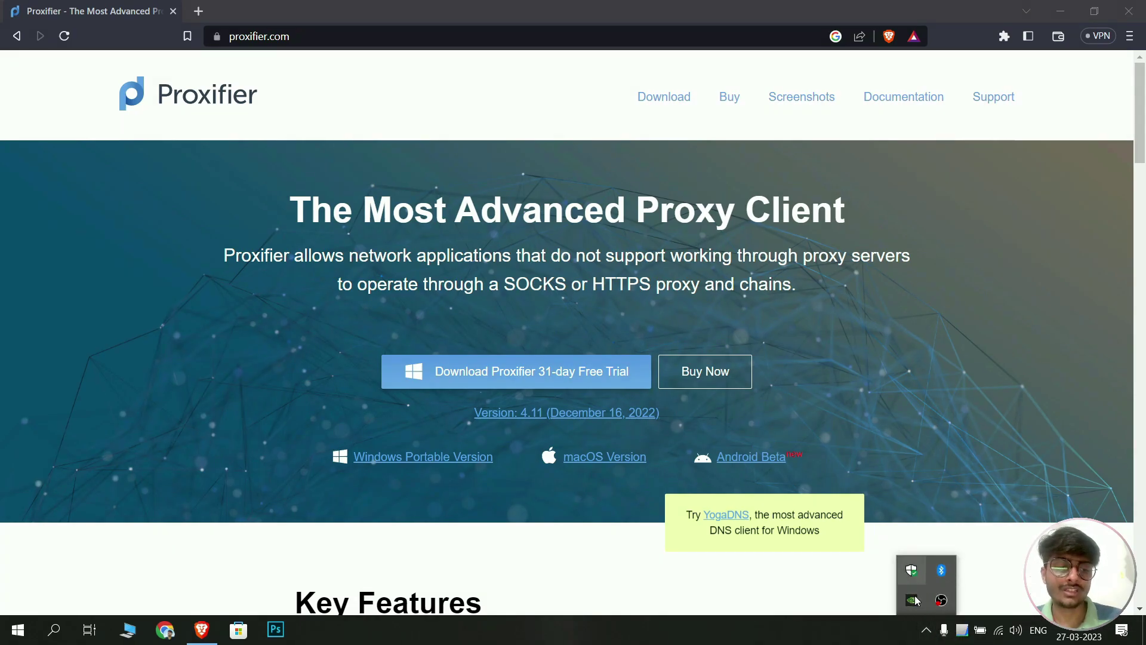
pyautogui.click(927, 634)
pyautogui.click(926, 634)
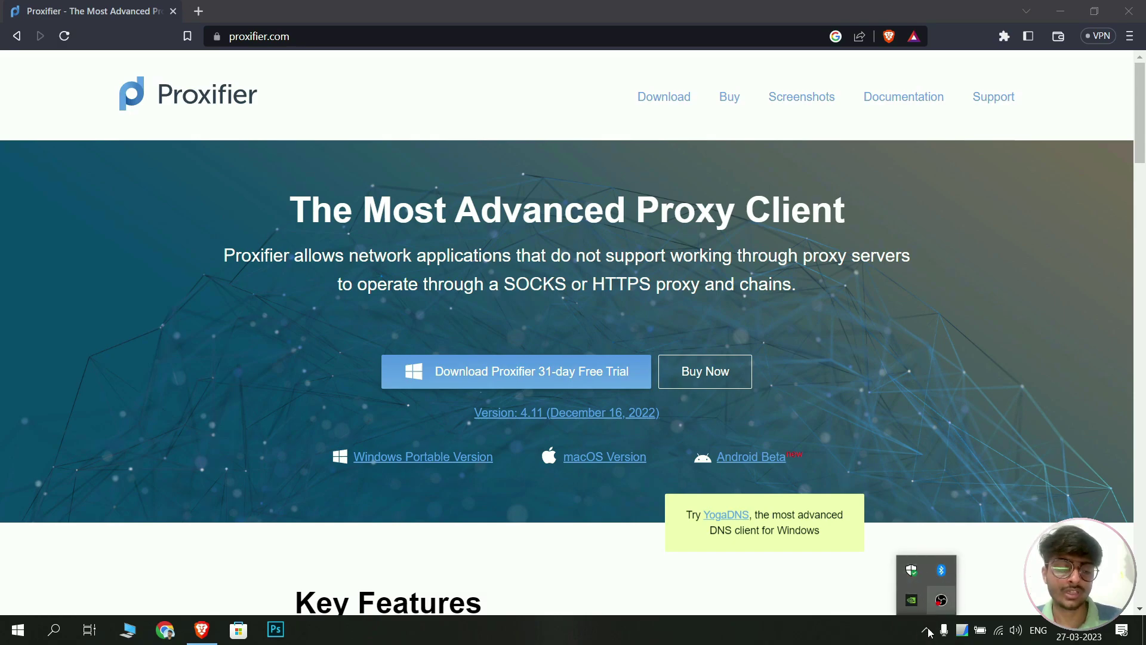
pyautogui.click(927, 631)
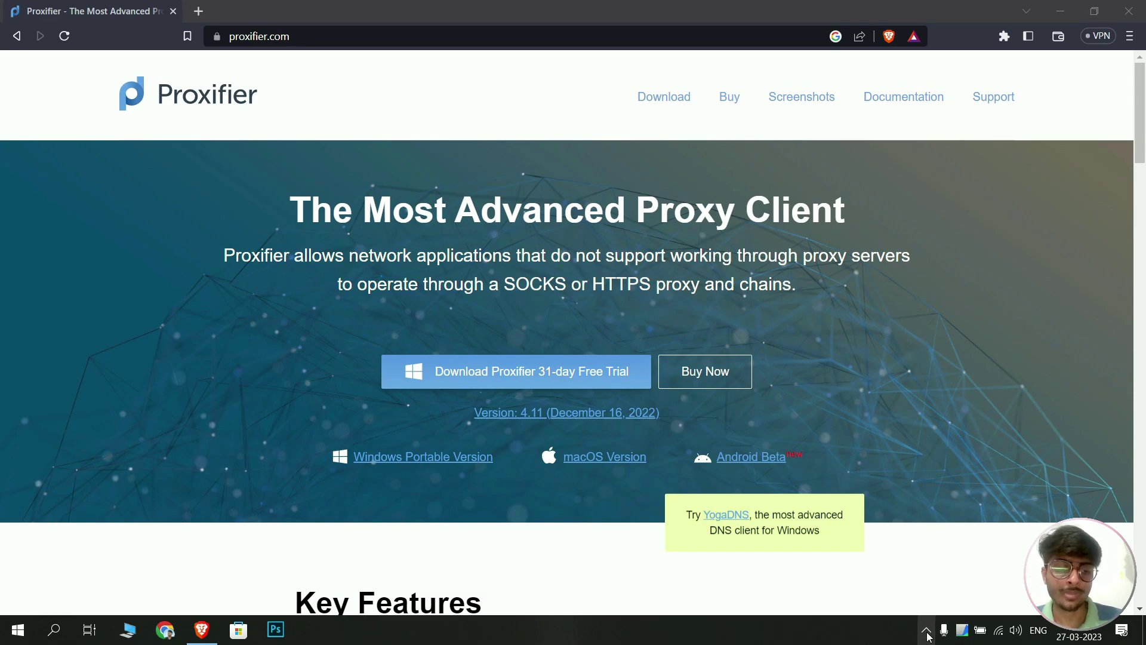
pyautogui.doubleClick(962, 631)
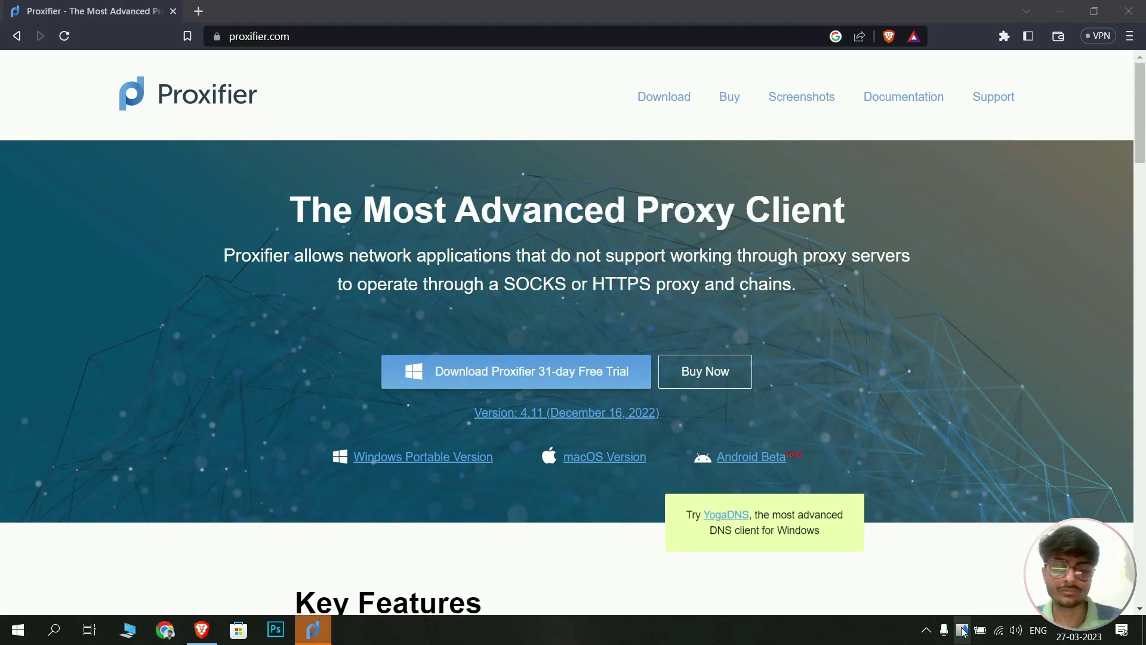
pyautogui.click(317, 637)
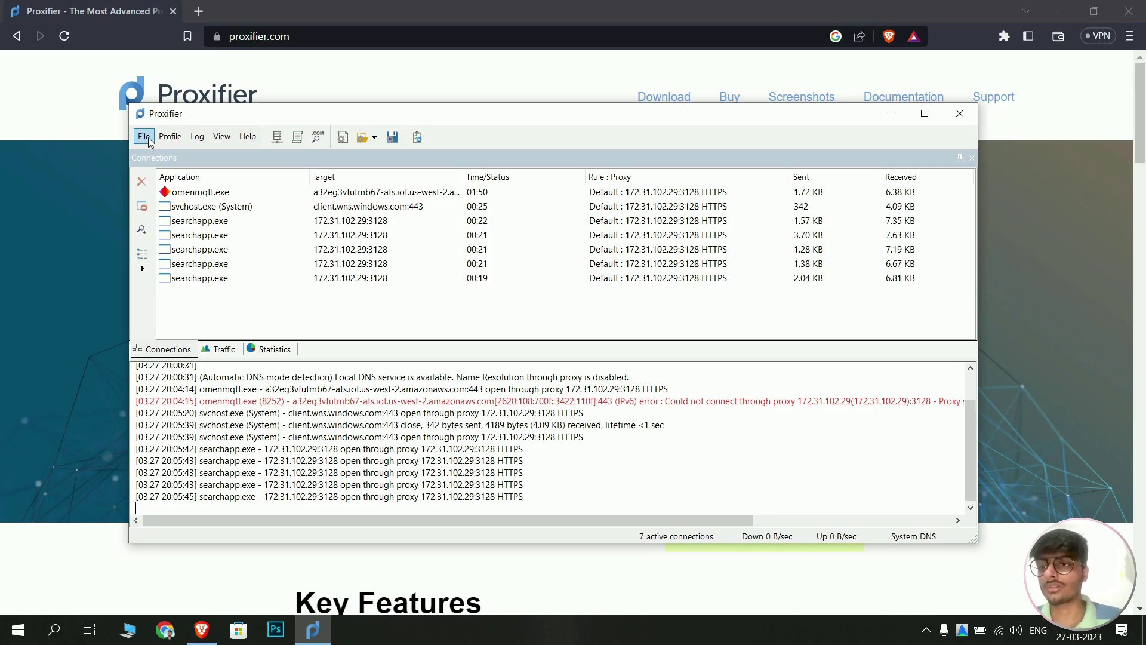
# Exit Proxifier completely via File > Exit and confirm with Yes.
pyautogui.click(144, 136)
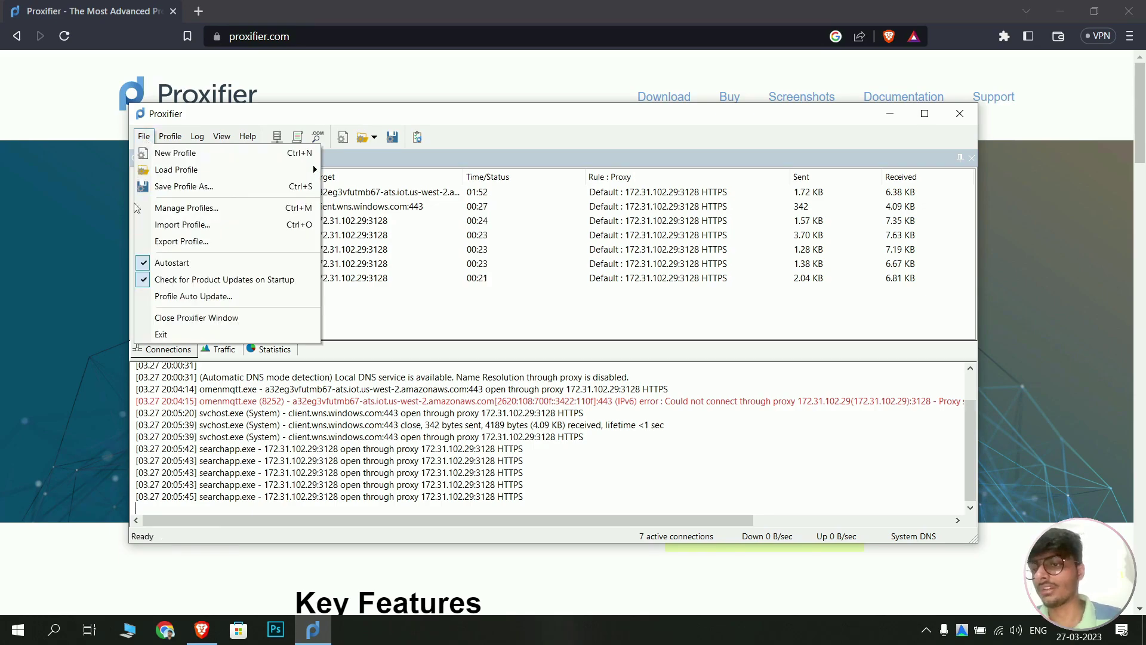
pyautogui.click(181, 332)
pyautogui.click(604, 372)
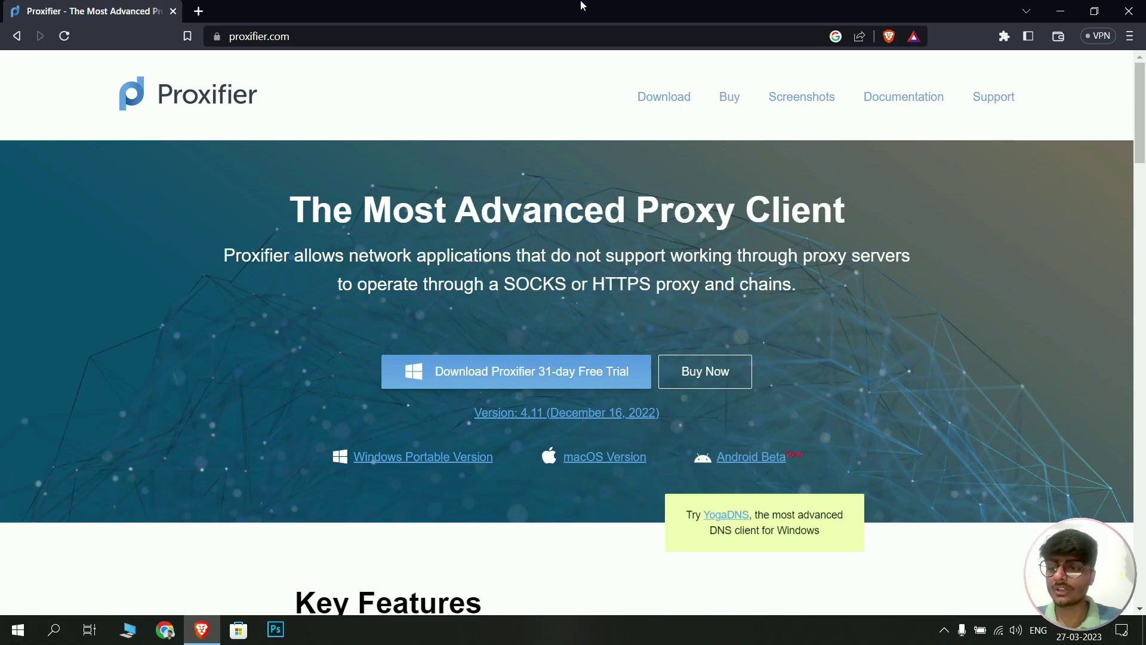
# Relaunch Proxifier from the Start menu search 'pro', check its connections, and close the window to background.
pyautogui.click(18, 630)
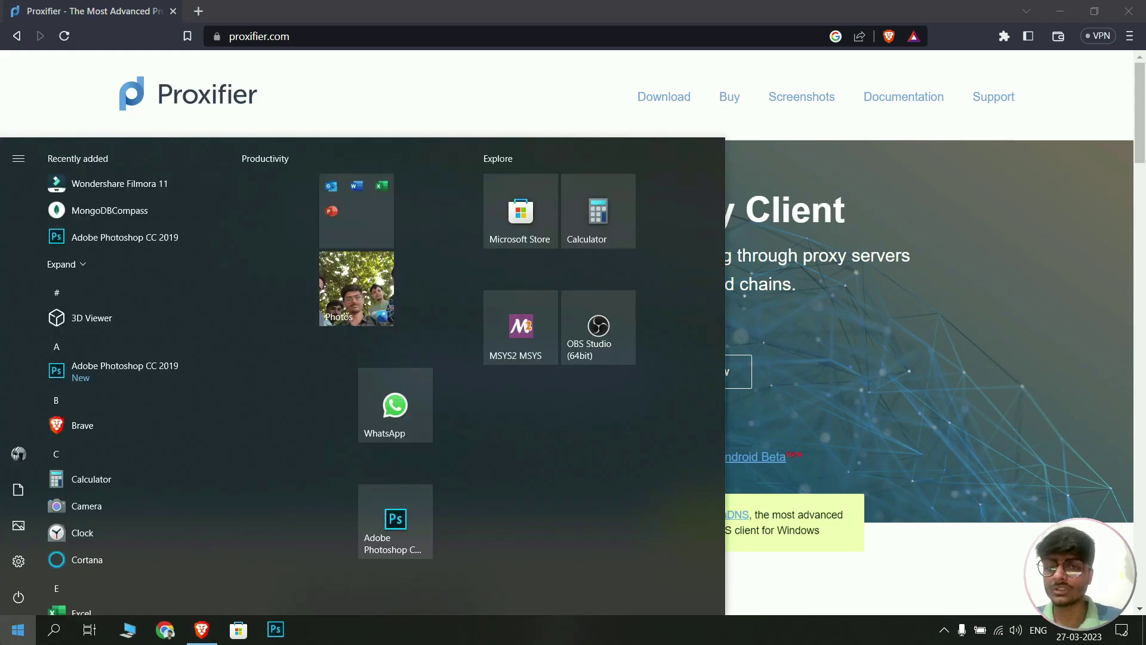
pyautogui.write('pro')
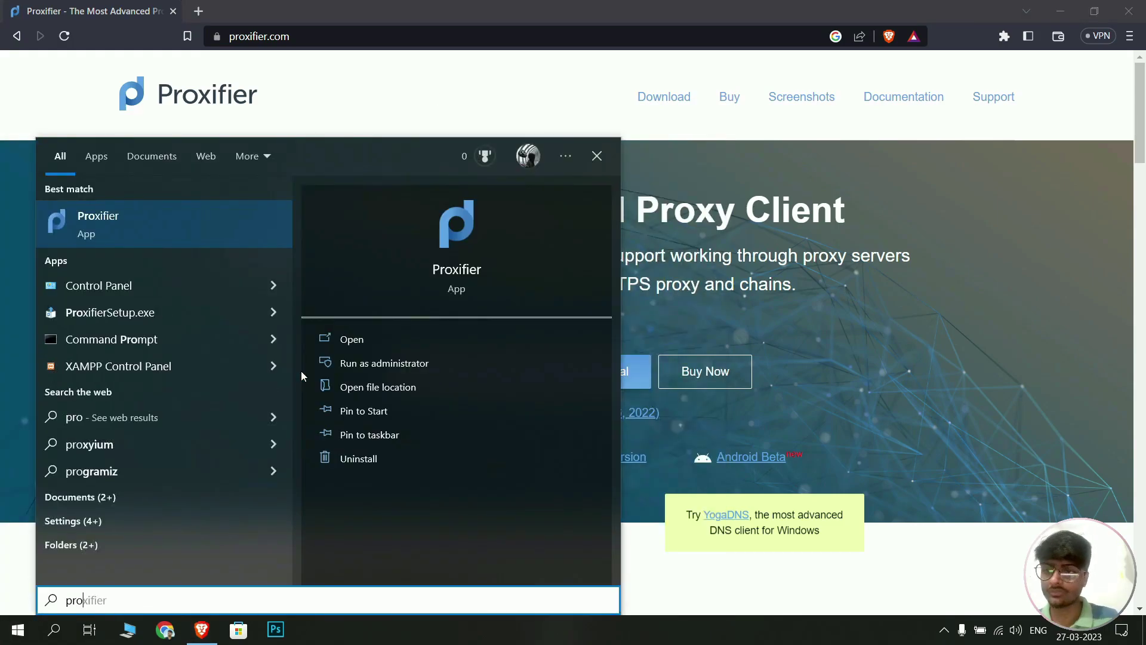
pyautogui.click(188, 238)
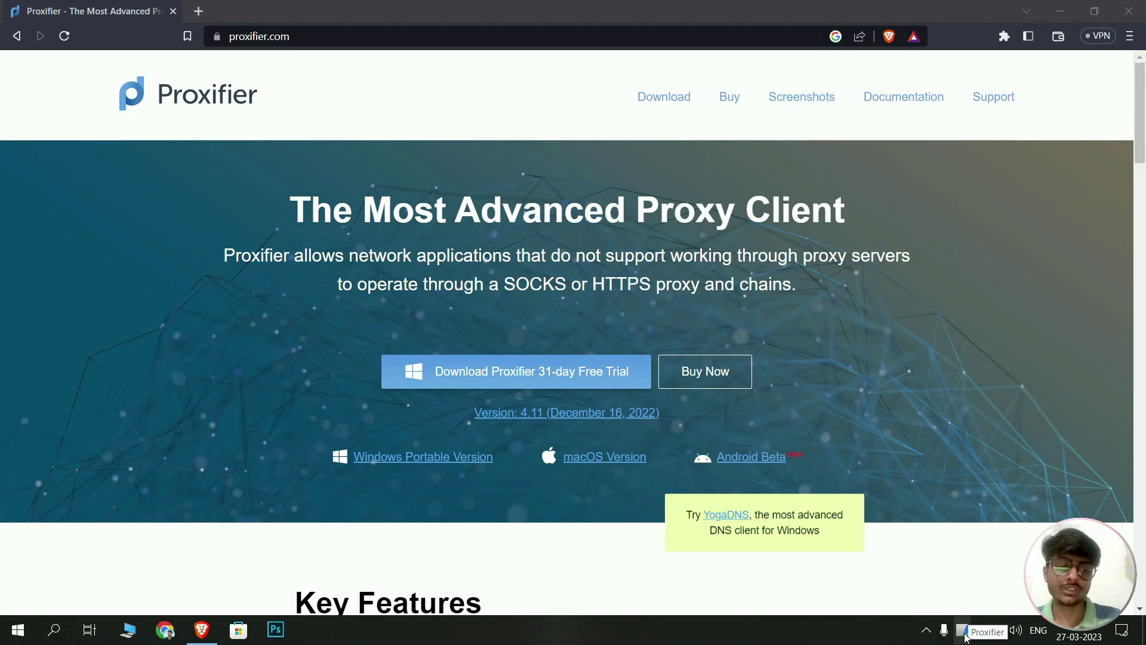
pyautogui.doubleClick(963, 631)
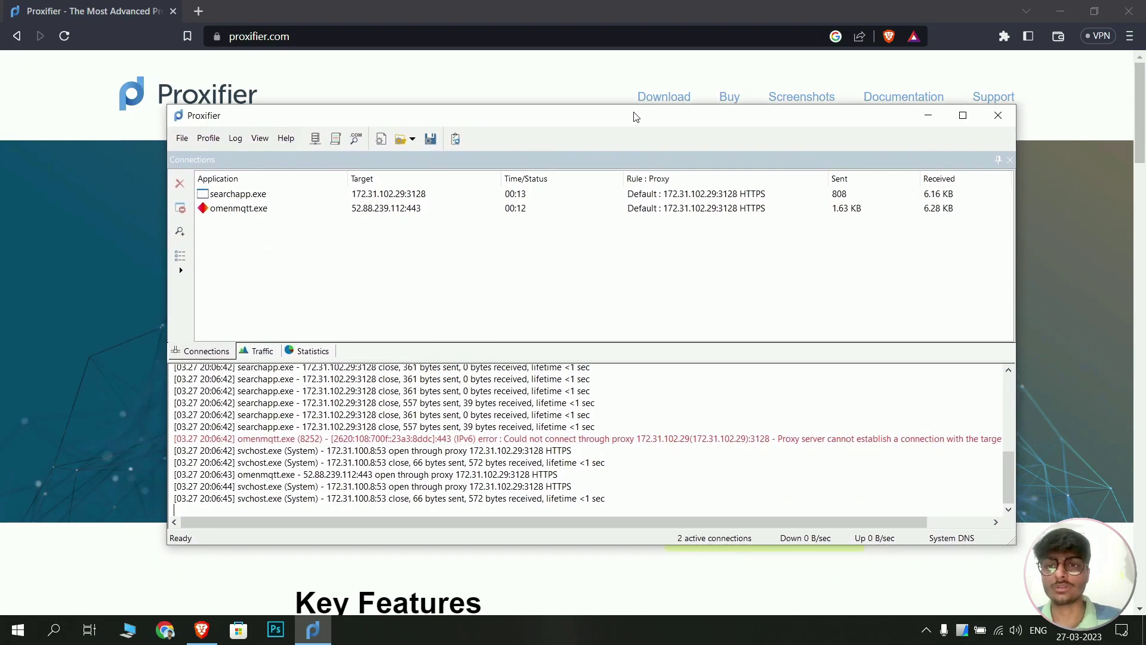
pyautogui.click(997, 115)
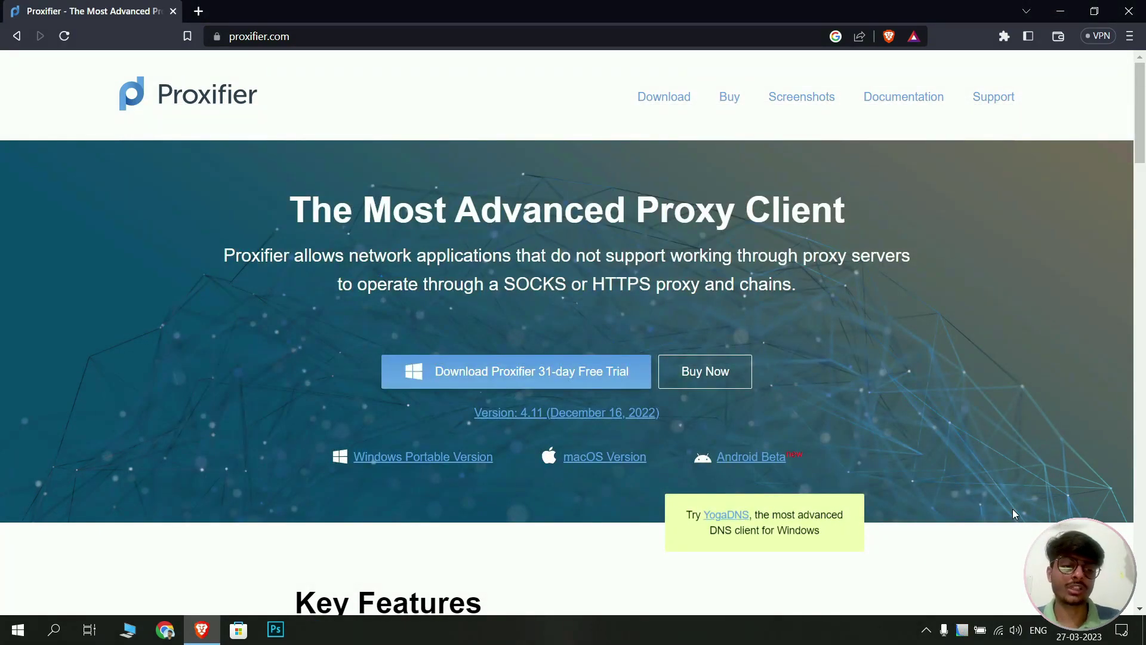